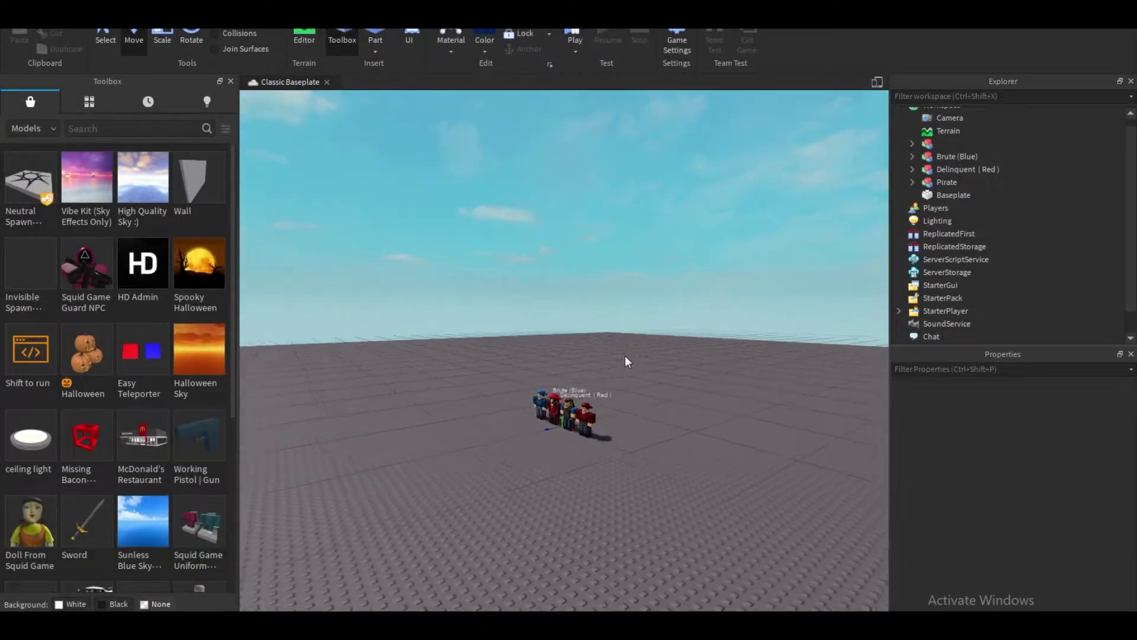
Examine the four character models standing on the baseplate from near and far
{"action": "scroll", "coordinate": [626, 356], "scroll_direction": "up", "scroll_amount": 5}
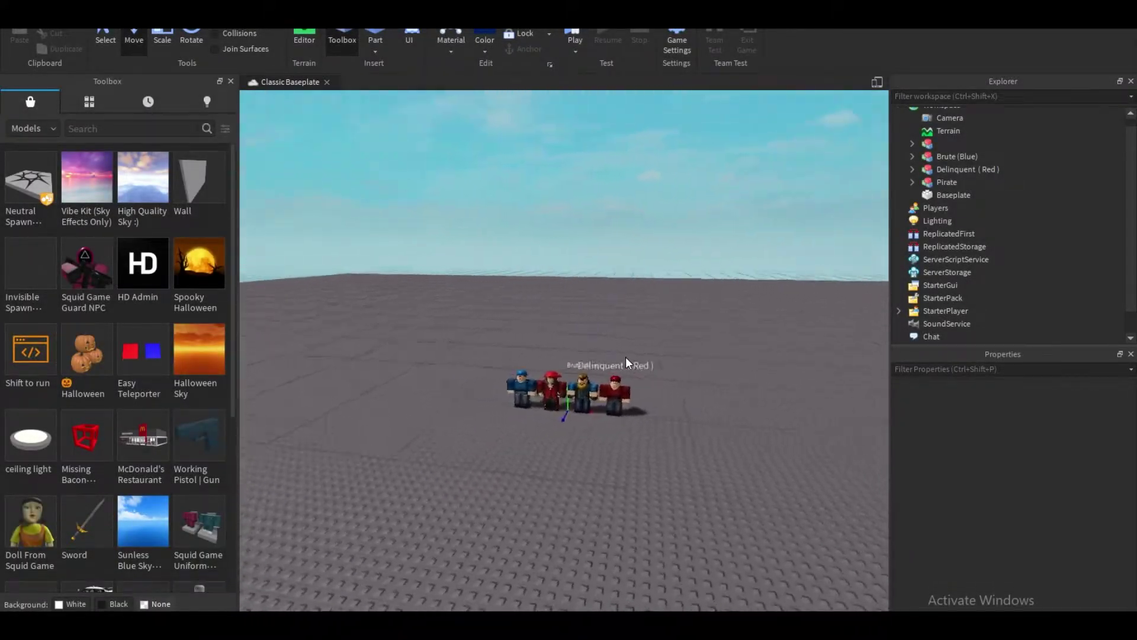
{"action": "scroll", "coordinate": [626, 357], "scroll_direction": "down", "scroll_amount": 5}
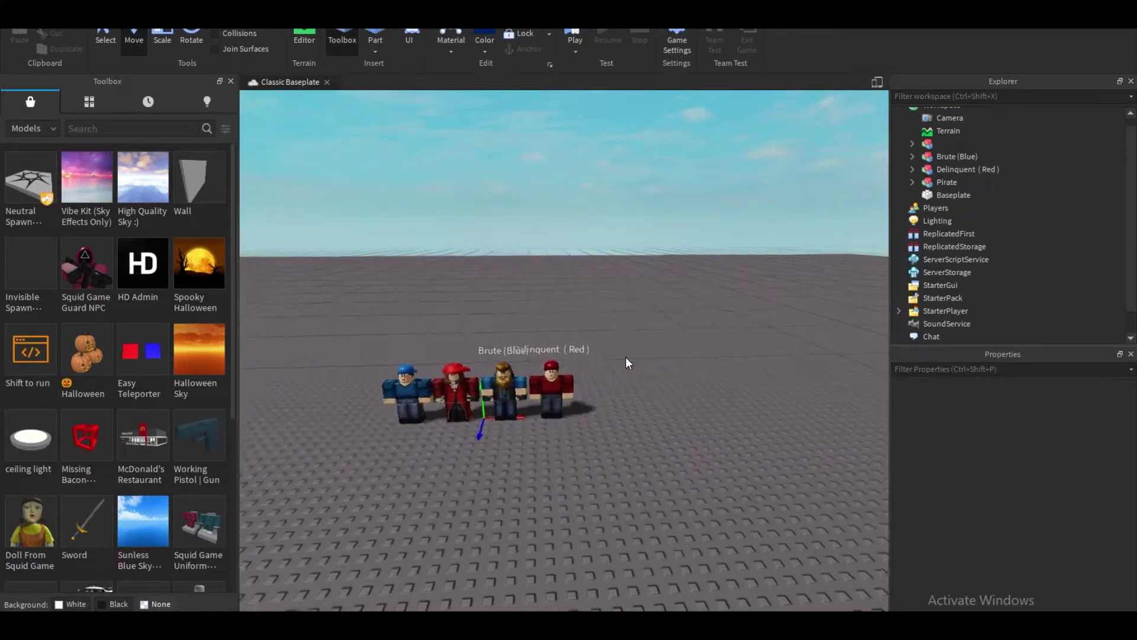
{"action": "scroll", "coordinate": [625, 356], "scroll_direction": "up", "scroll_amount": 3}
{"action": "scroll", "coordinate": [625, 357], "scroll_direction": "up", "scroll_amount": 3}
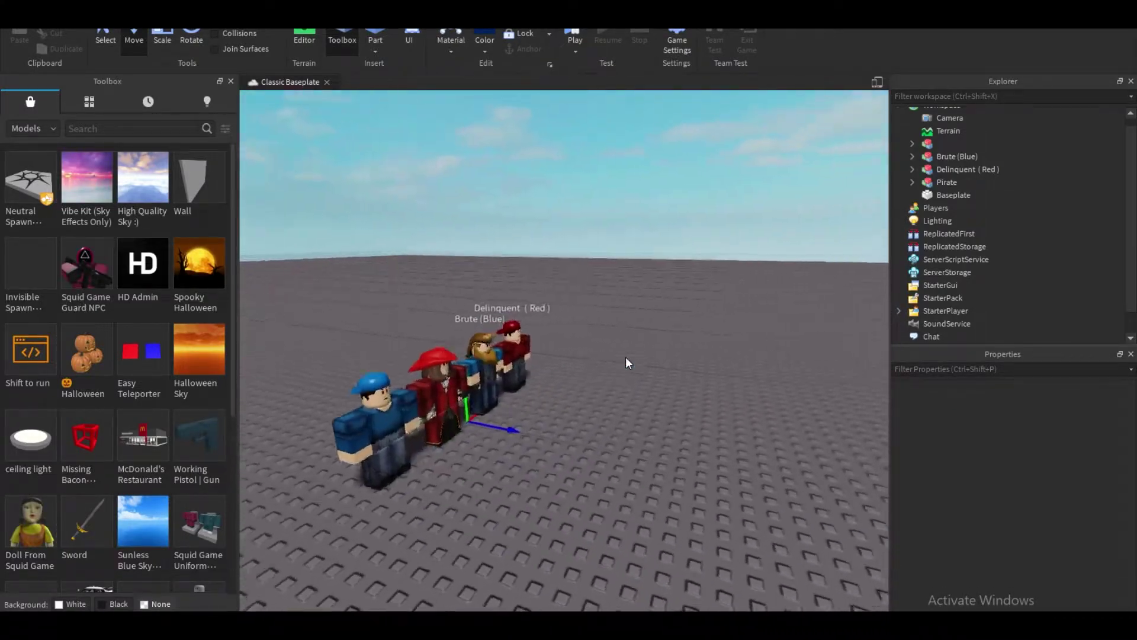
{"action": "scroll", "coordinate": [626, 356], "scroll_direction": "down", "scroll_amount": 4}
{"action": "scroll", "coordinate": [626, 356], "scroll_direction": "up", "scroll_amount": 2}
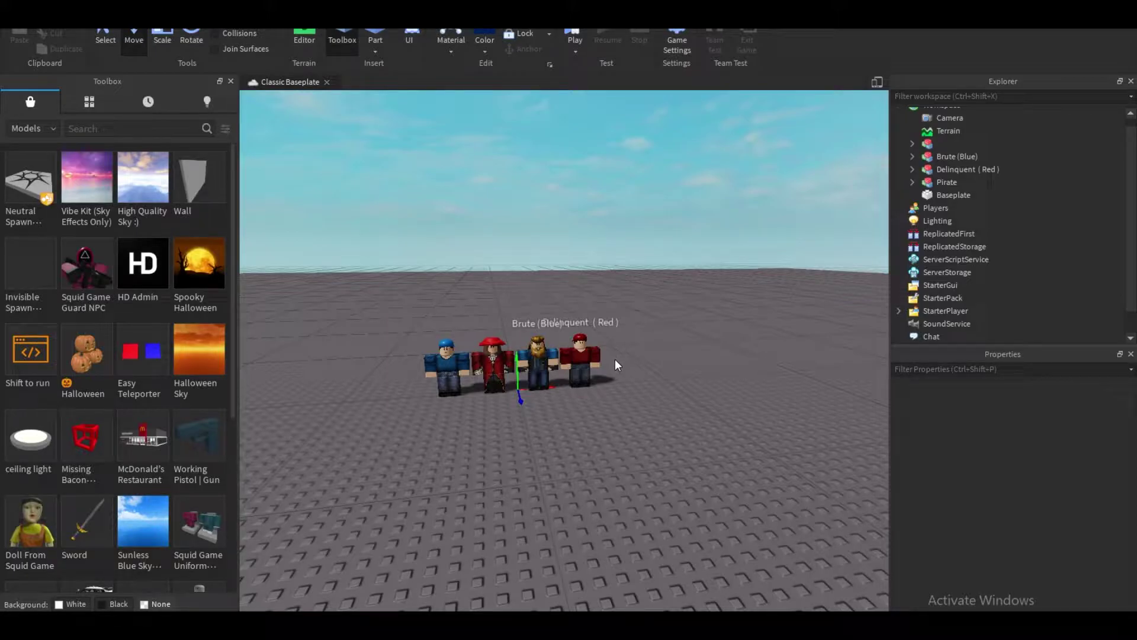
{"action": "scroll", "coordinate": [562, 313], "scroll_direction": "up", "scroll_amount": 3}
{"action": "right_click_drag", "start_coordinate": [563, 313], "coordinate": [563, 313]}
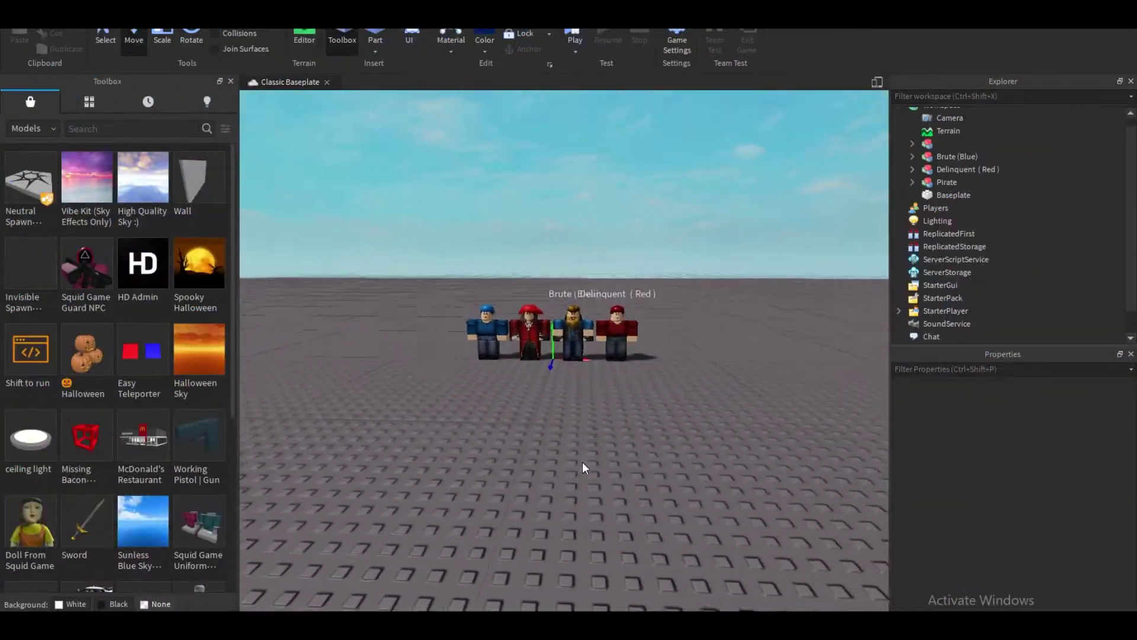
{"action": "scroll", "coordinate": [581, 460], "scroll_direction": "down", "scroll_amount": 5}
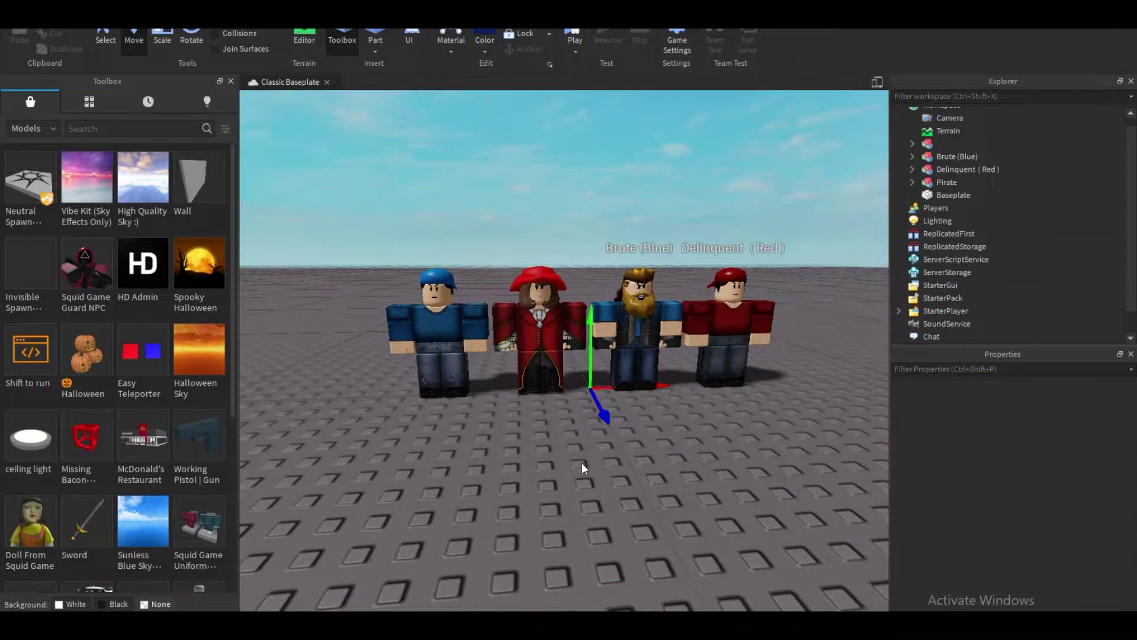
{"action": "right_click_drag", "start_coordinate": [581, 468], "coordinate": [581, 468]}
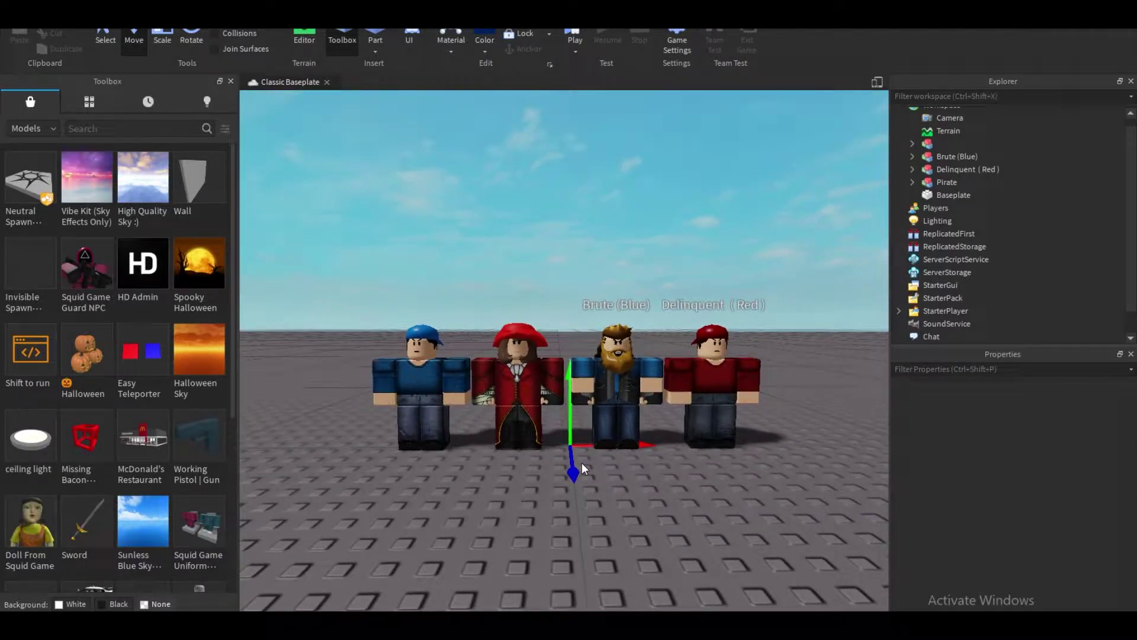
Search the model library for "arsenal" and look through the results for characters and maps
{"action": "left_click", "coordinate": [136, 128]}
{"action": "type", "text": "arsenal"}
{"action": "key", "text": "Return"}
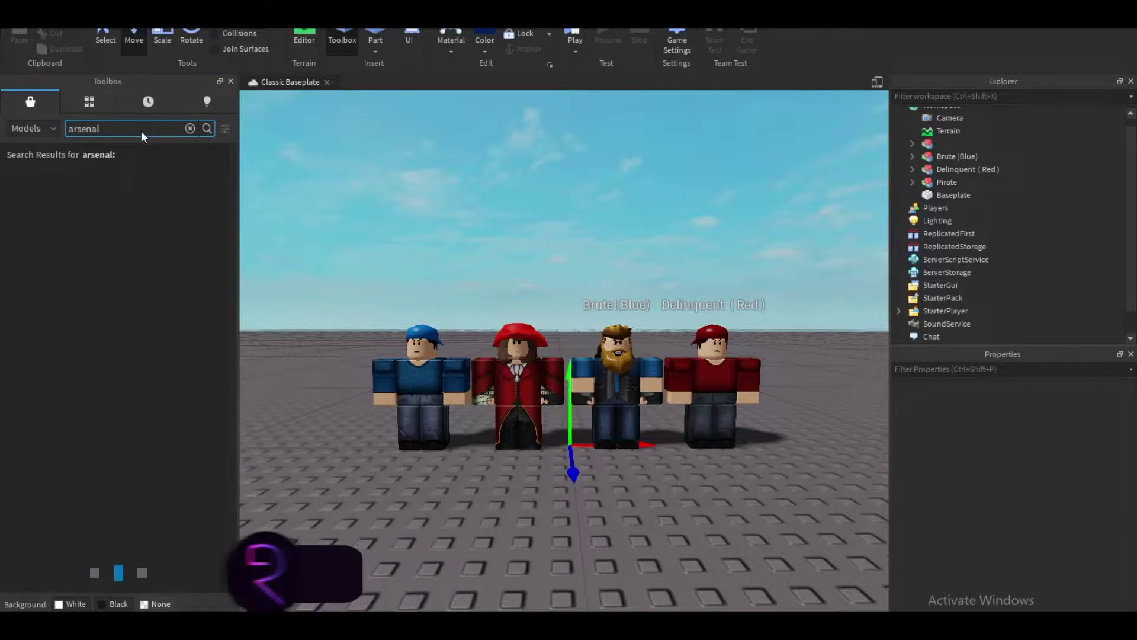
{"action": "right_click_drag", "start_coordinate": [356, 290], "coordinate": [357, 290]}
{"action": "scroll", "coordinate": [356, 290], "scroll_direction": "down", "scroll_amount": 3}
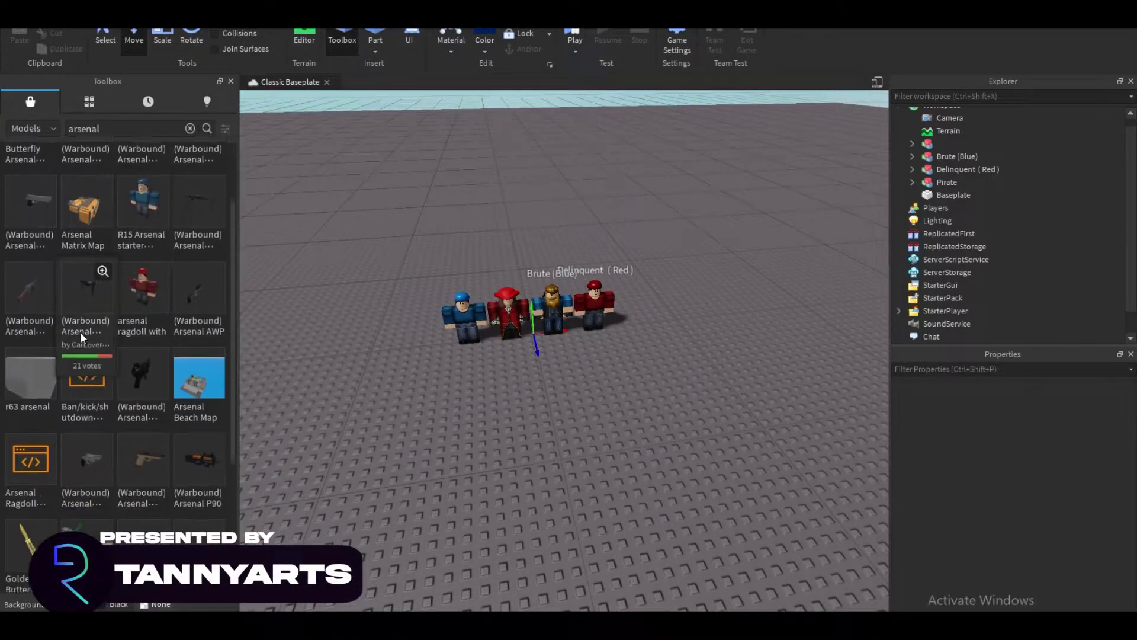
{"action": "scroll", "coordinate": [119, 378], "scroll_direction": "down", "scroll_amount": 2}
{"action": "scroll", "coordinate": [123, 432], "scroll_direction": "up", "scroll_amount": 4}
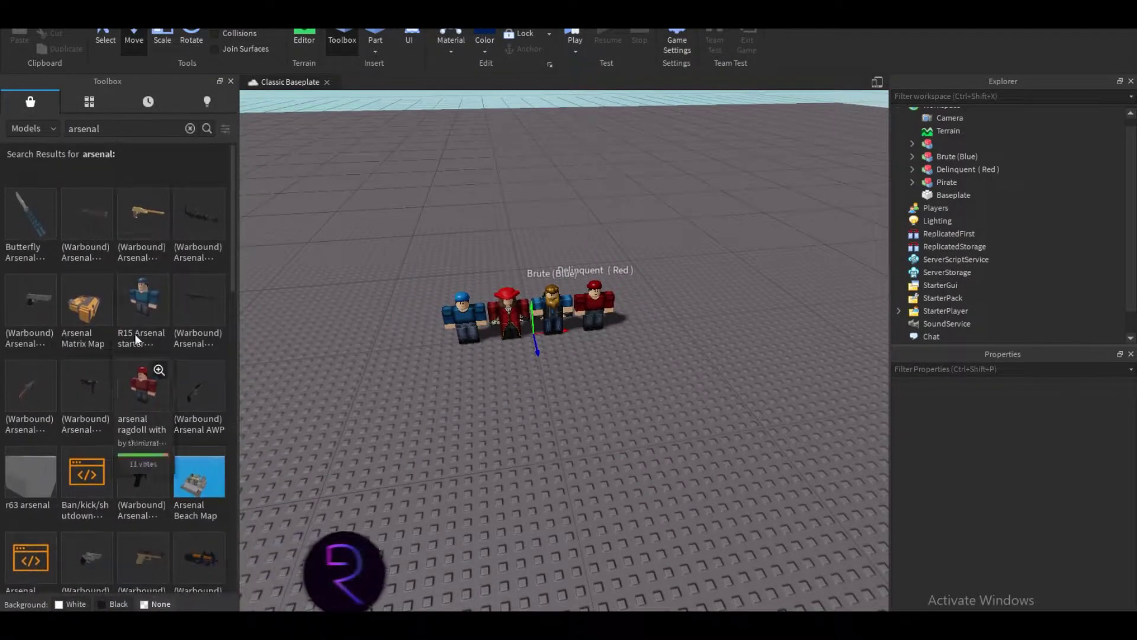
{"action": "scroll", "coordinate": [112, 407], "scroll_direction": "down", "scroll_amount": 10}
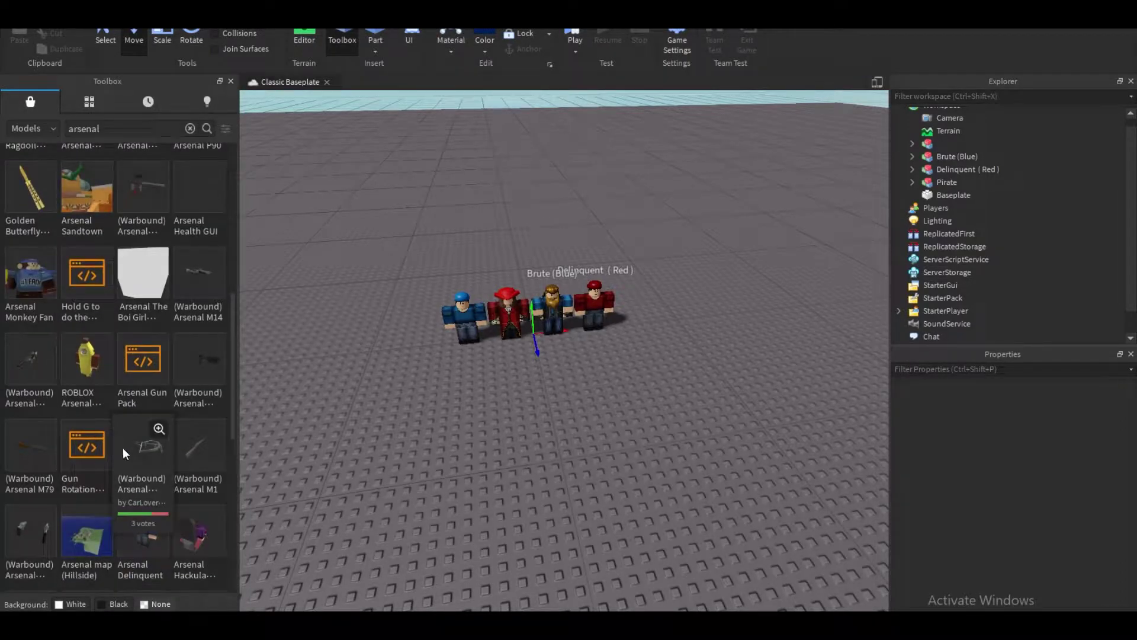
{"action": "scroll", "coordinate": [124, 440], "scroll_direction": "down", "scroll_amount": 8}
{"action": "scroll", "coordinate": [122, 392], "scroll_direction": "up", "scroll_amount": 18}
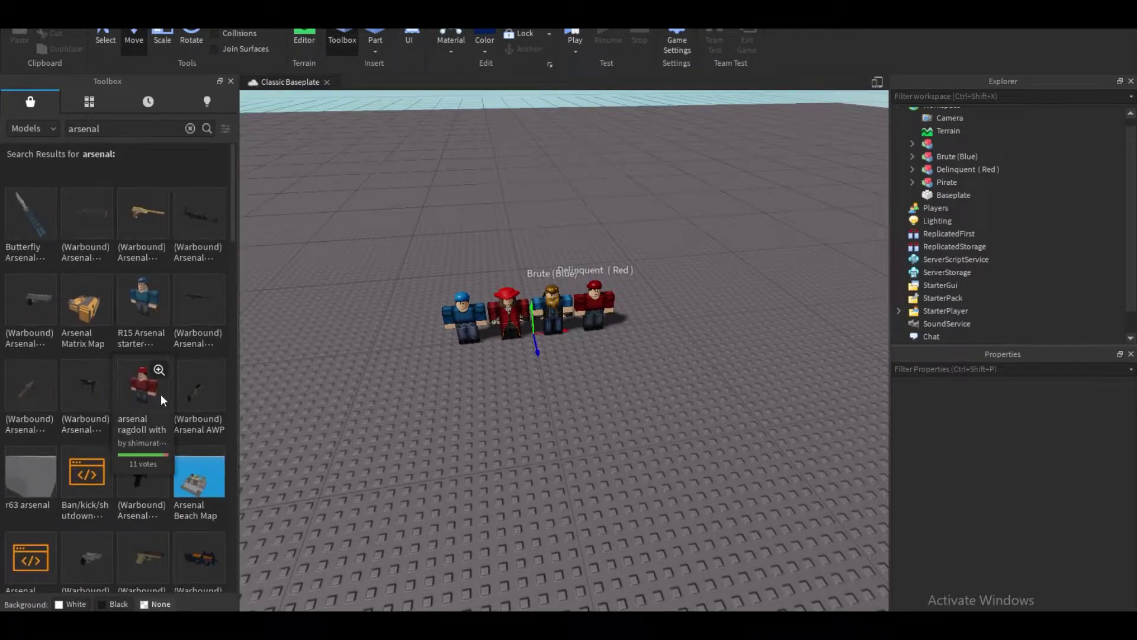
{"action": "scroll", "coordinate": [139, 388], "scroll_direction": "down", "scroll_amount": 5}
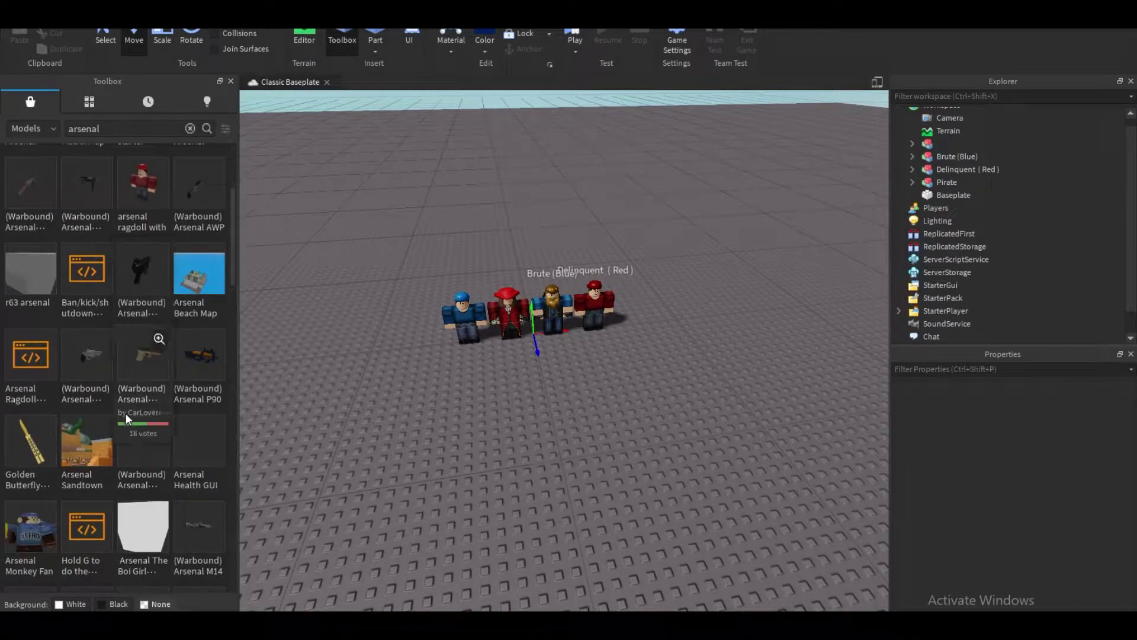
{"action": "scroll", "coordinate": [89, 402], "scroll_direction": "down", "scroll_amount": 6}
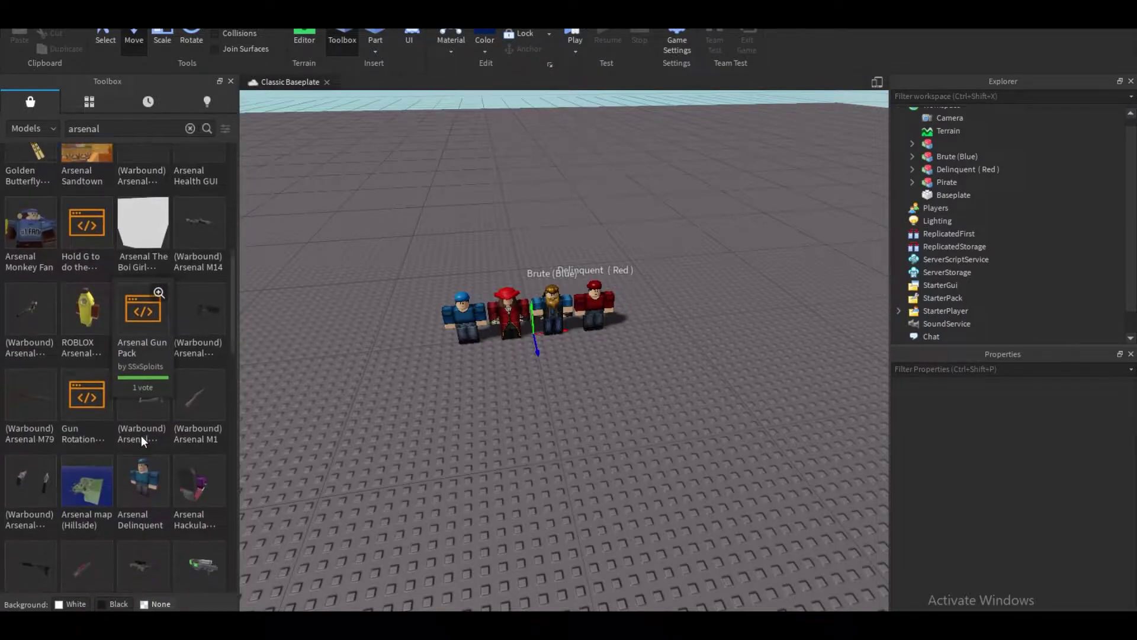
{"action": "scroll", "coordinate": [126, 416], "scroll_direction": "down", "scroll_amount": 8}
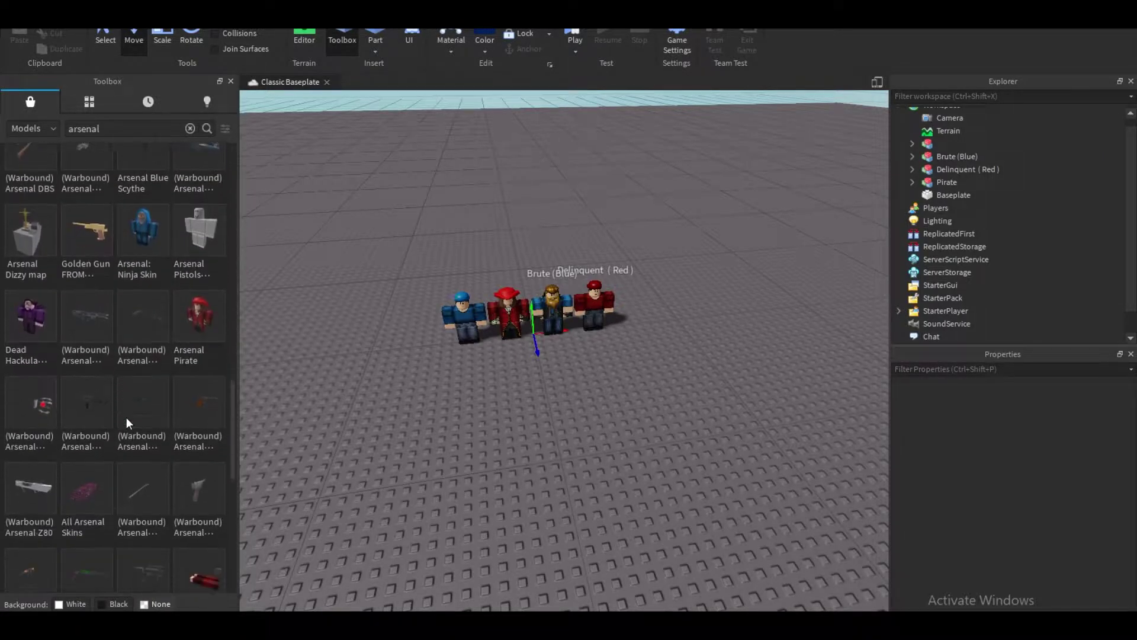
Search the model library for "arsenal map" and insert the "arsenal beach map" model into the scene
{"action": "left_click", "coordinate": [128, 133]}
{"action": "type", "text": "map"}
{"action": "key", "text": "Return"}
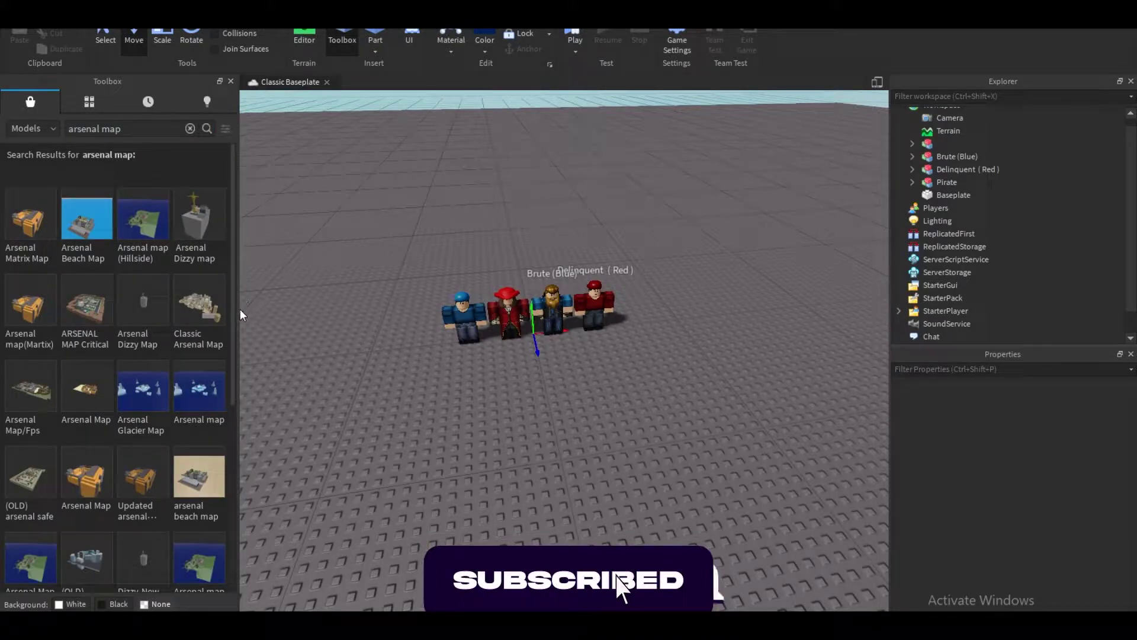
{"action": "left_click", "coordinate": [184, 516]}
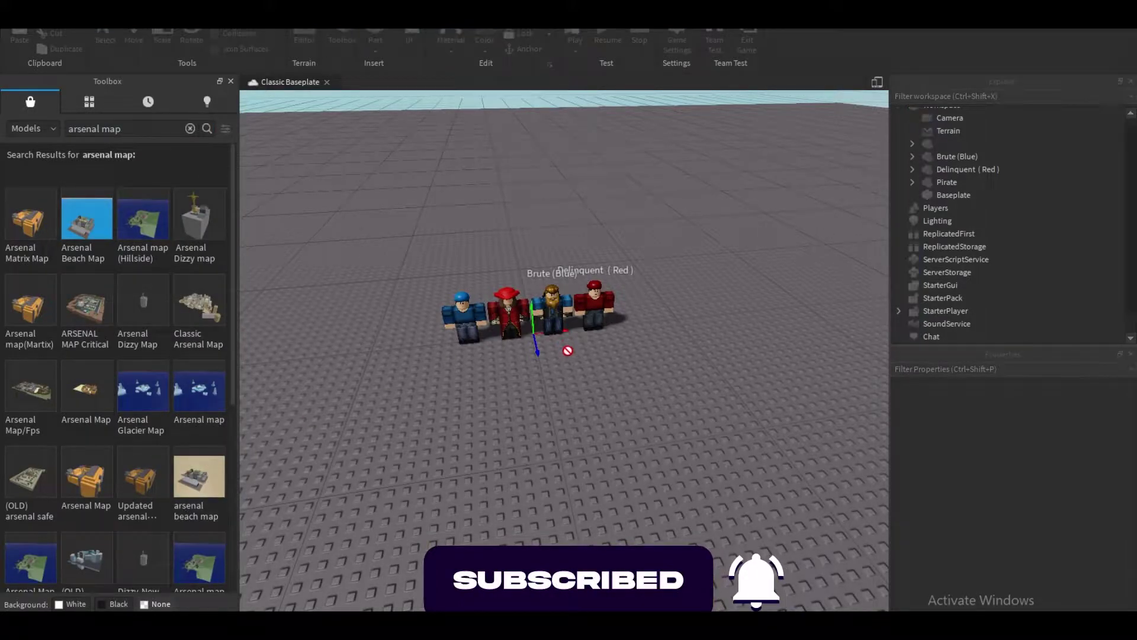
{"action": "key", "text": "f"}
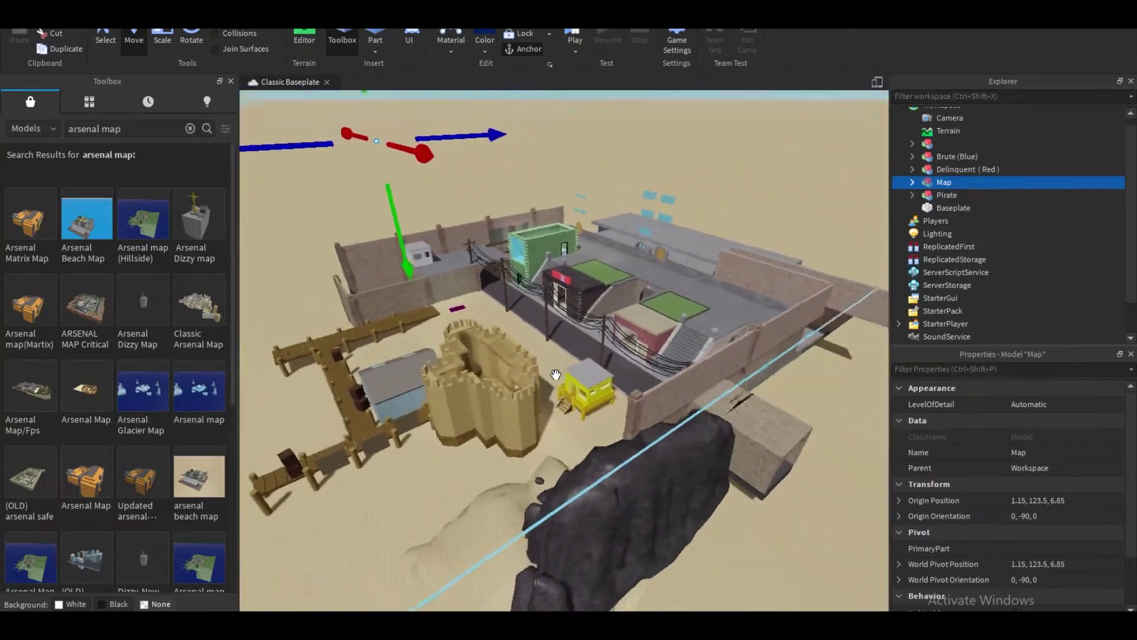
{"action": "left_click", "coordinate": [623, 199]}
{"action": "scroll", "coordinate": [623, 199], "scroll_direction": "up", "scroll_amount": 10}
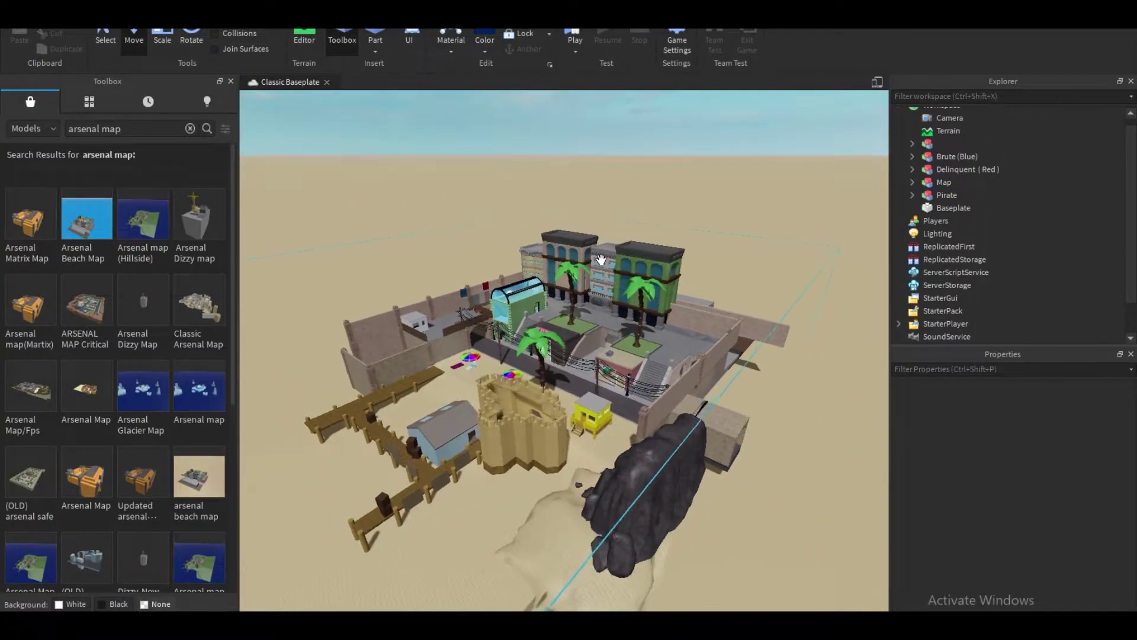
{"action": "scroll", "coordinate": [625, 295], "scroll_direction": "down", "scroll_amount": 5}
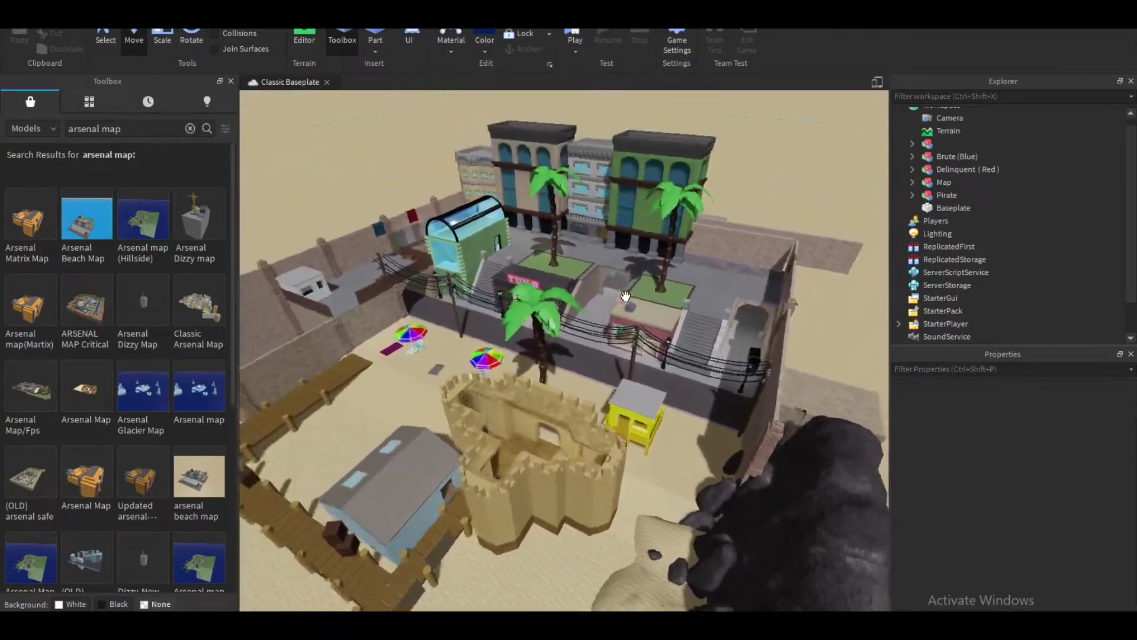
Export the Map model from the workspace as an OBJ file
{"action": "left_click", "coordinate": [945, 183]}
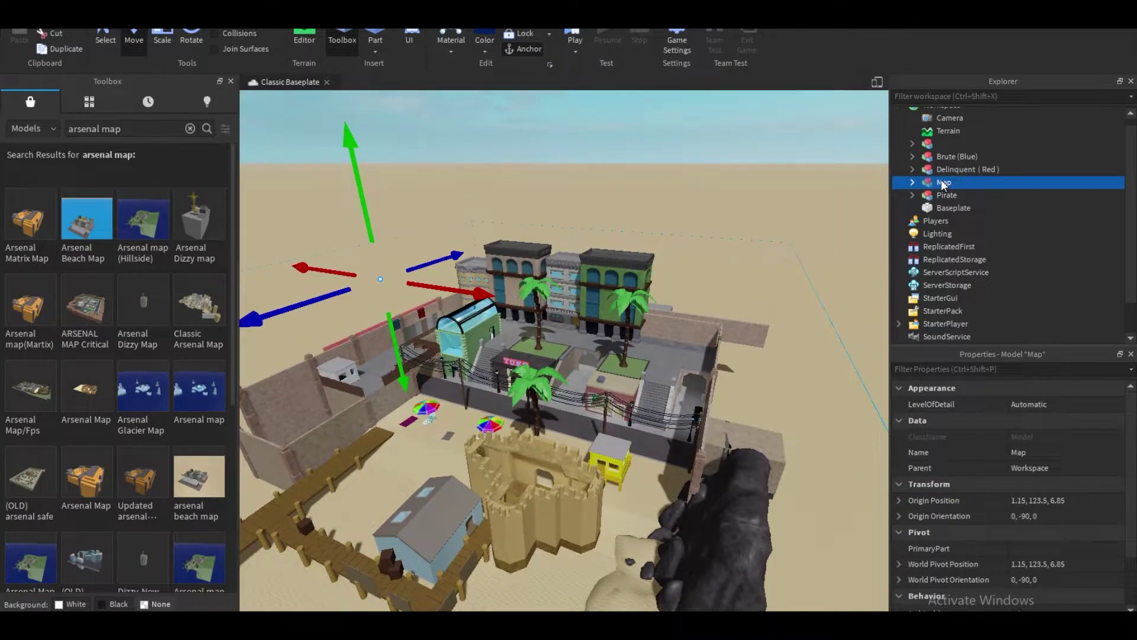
{"action": "right_click", "coordinate": [941, 179]}
{"action": "left_click", "coordinate": [1020, 563]}
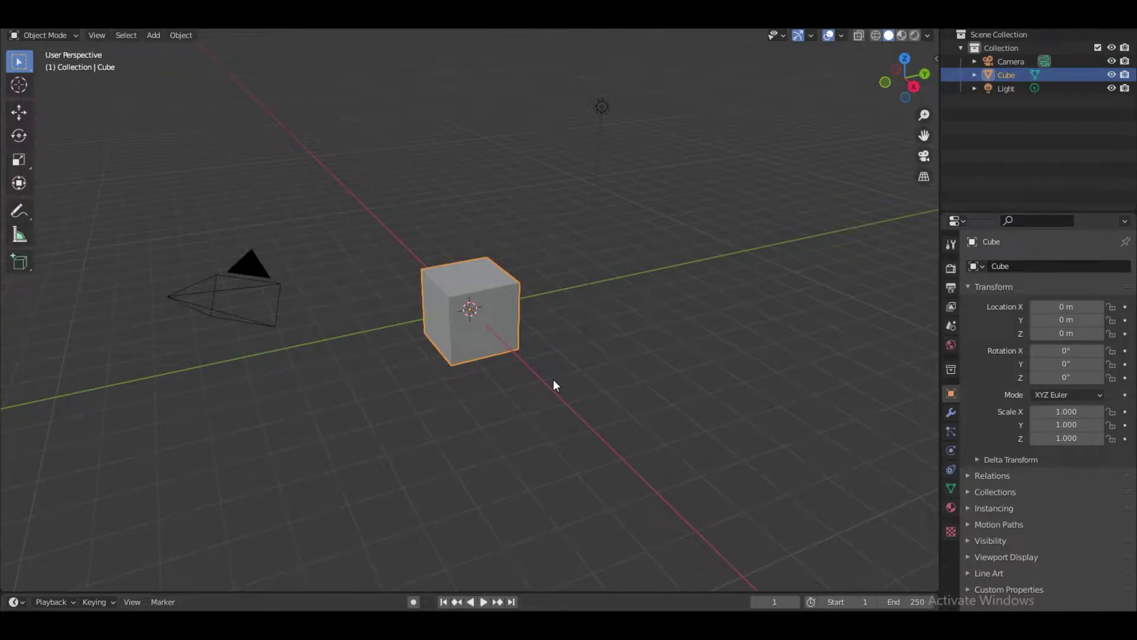
Switch to Blender, delete all objects of the default scene and start appending the character rigs
{"action": "key", "text": "alt+a"}
{"action": "key", "text": "a"}
{"action": "key", "text": "Delete"}
{"action": "key", "text": "F4"}
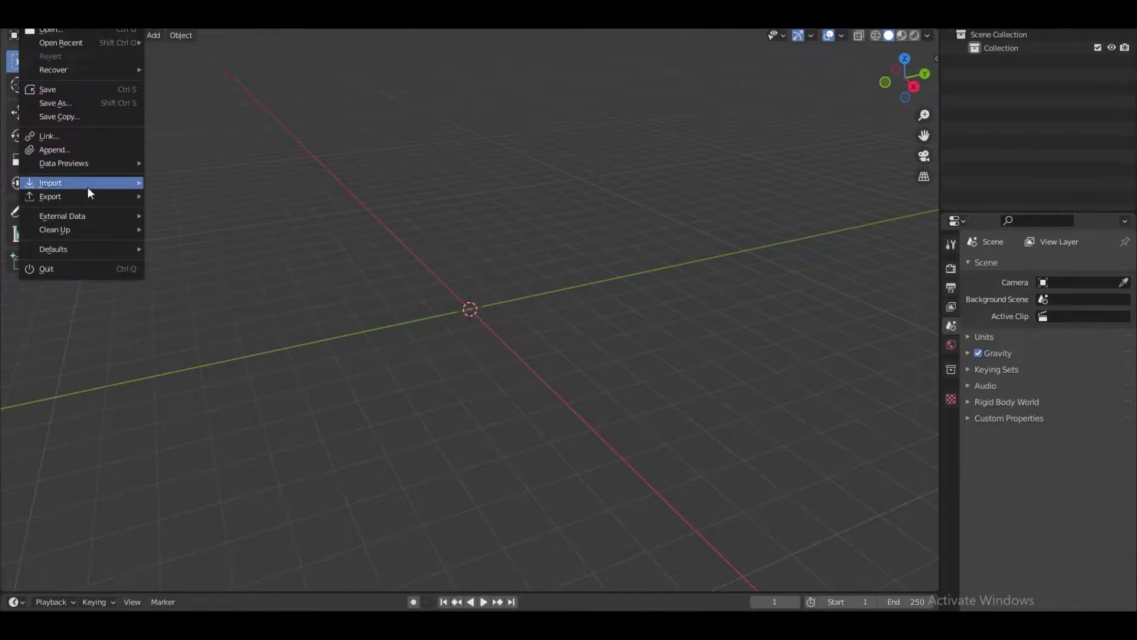
{"action": "mouse_move", "coordinate": [87, 183]}
{"action": "left_click", "coordinate": [90, 148]}
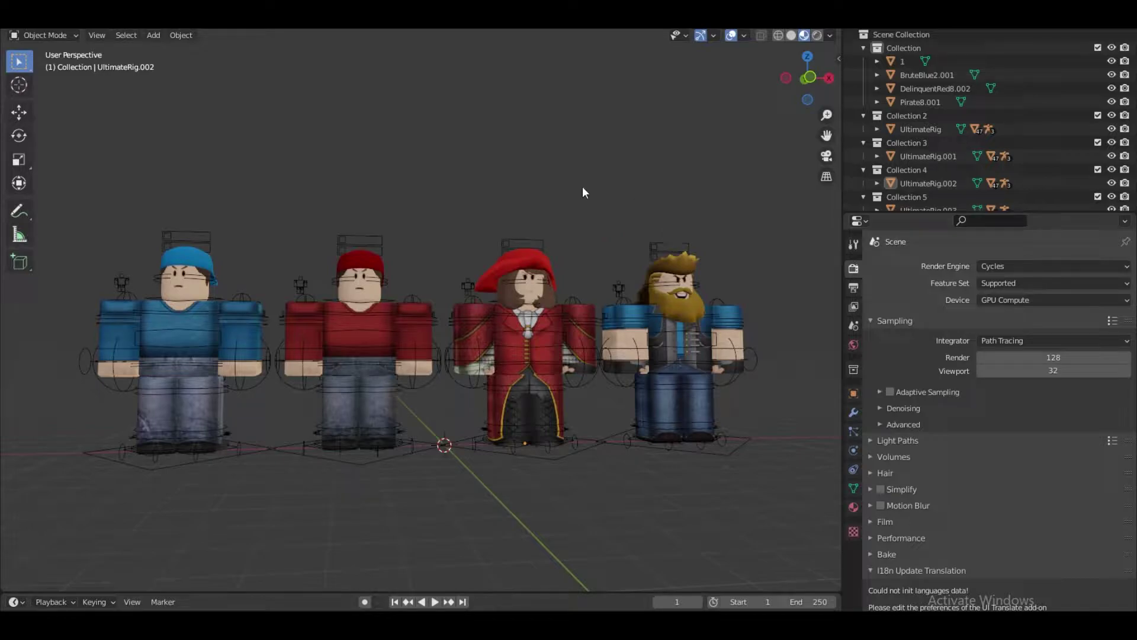
Import the exported map into the scene with the rigged characters as a Wavefront OBJ
{"action": "key", "text": "F4"}
{"action": "mouse_move", "coordinate": [61, 185]}
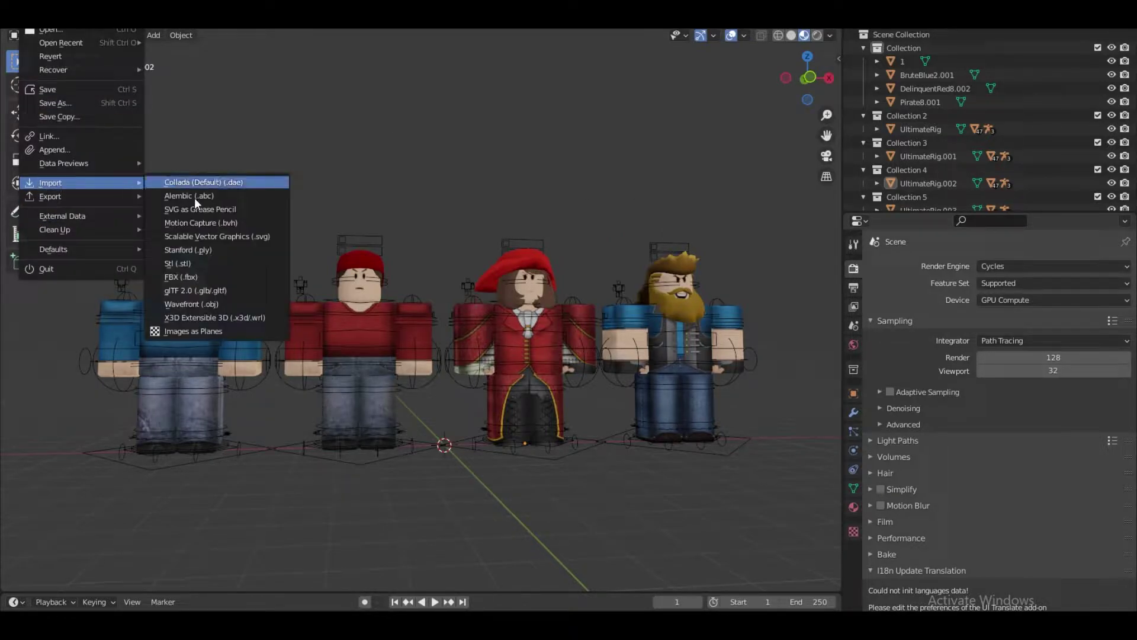
{"action": "left_click", "coordinate": [220, 304]}
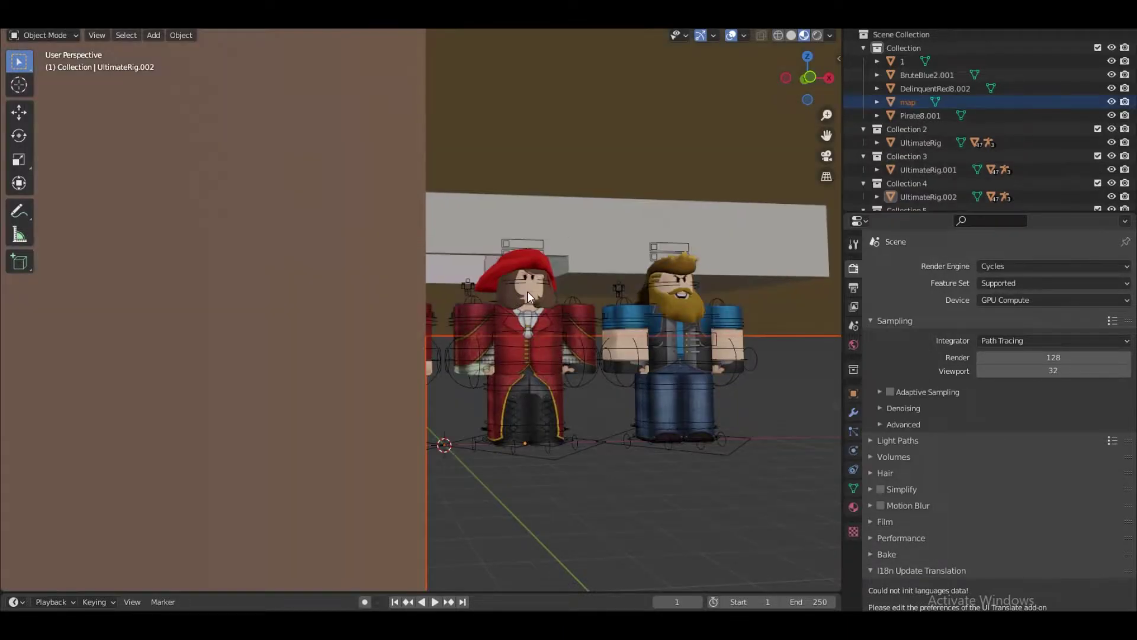
Inspect the imported beach map from several viewpoints, comparing material preview with rendered shading
{"action": "scroll", "coordinate": [474, 342], "scroll_direction": "down", "scroll_amount": 3}
{"action": "middle_click_drag", "start_coordinate": [474, 342], "coordinate": [402, 322]}
{"action": "scroll", "coordinate": [403, 322], "scroll_direction": "up", "scroll_amount": 5}
{"action": "key", "text": "shift+grave"}
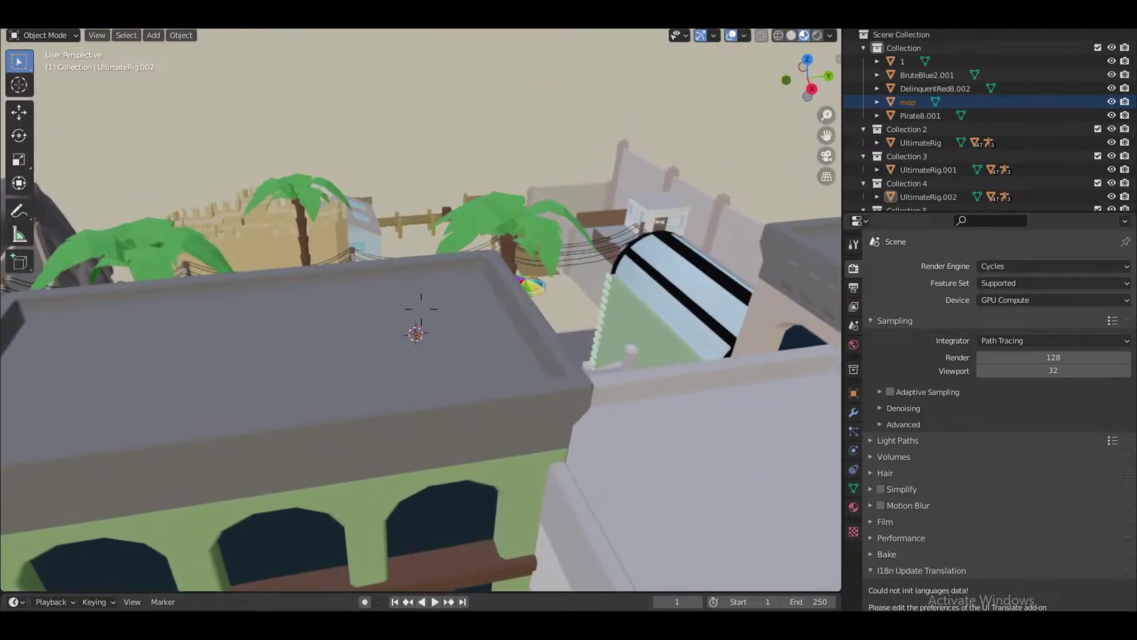
{"action": "key", "text": "s"}
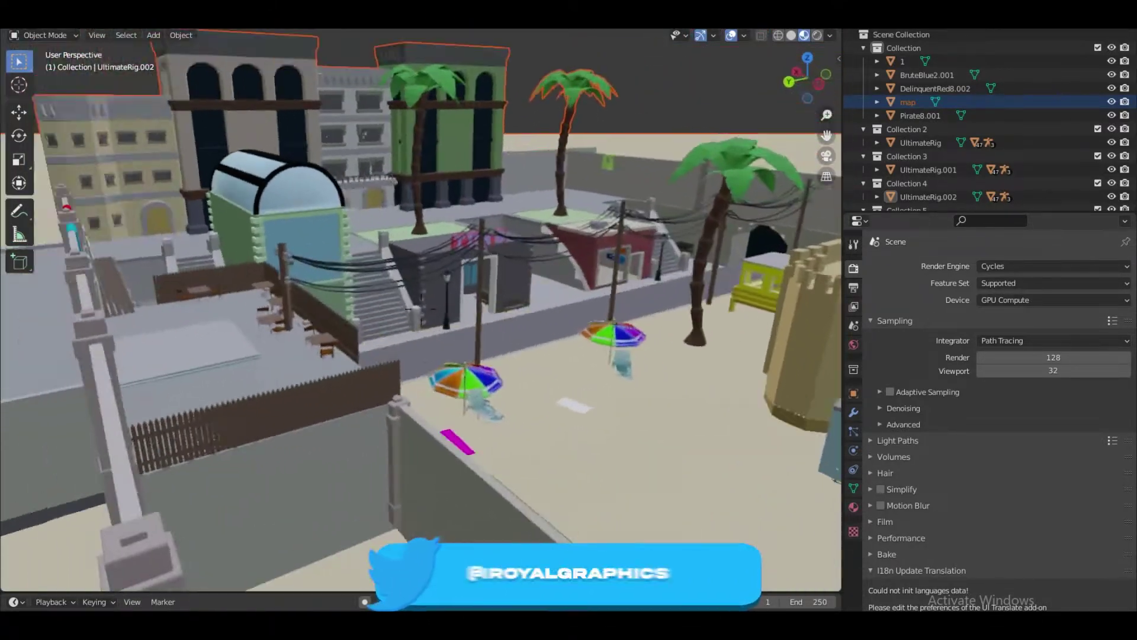
{"action": "key", "text": "Return"}
{"action": "key", "text": "z"}
{"action": "left_click", "coordinate": [687, 239]}
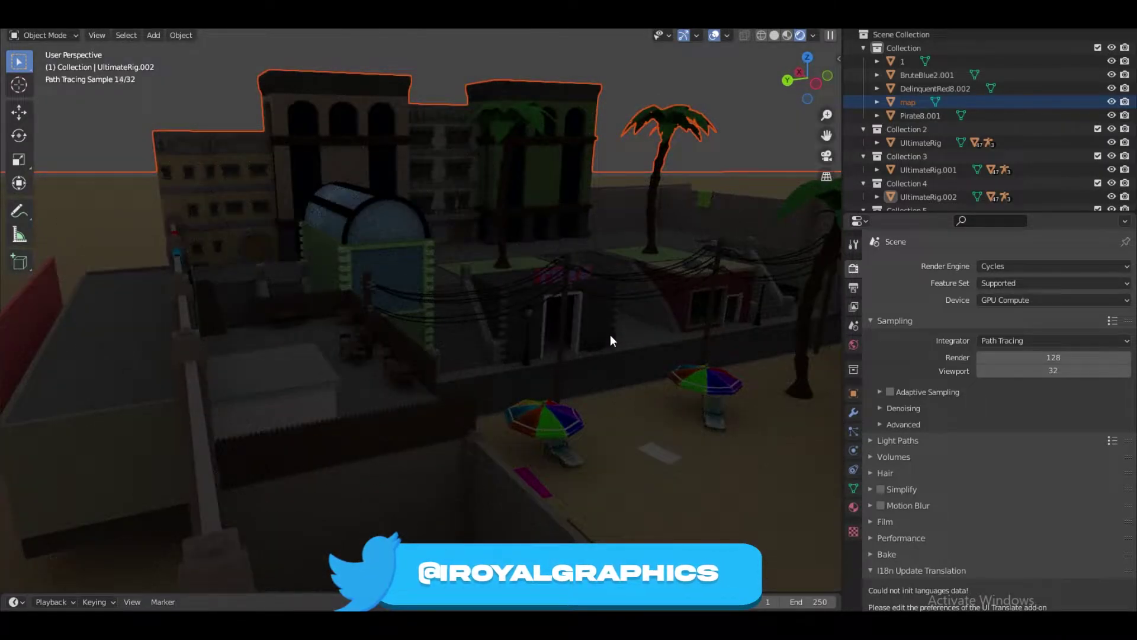
{"action": "key", "text": "z"}
{"action": "left_click", "coordinate": [553, 333]}
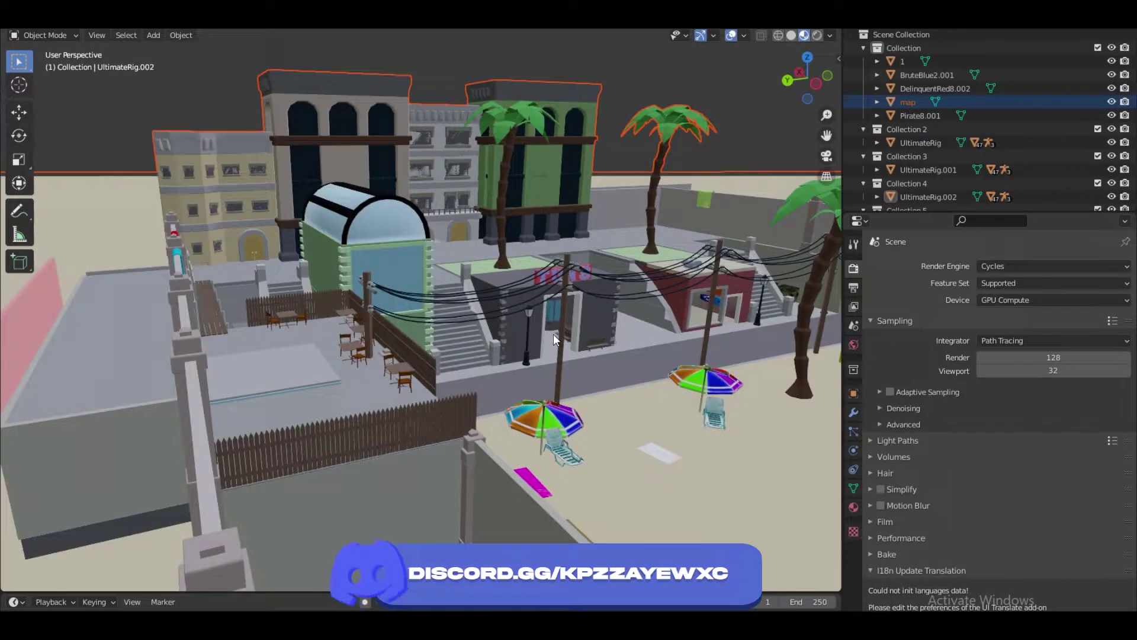
{"action": "middle_click_drag", "start_coordinate": [553, 333], "coordinate": [533, 323]}
{"action": "key", "text": "z"}
{"action": "left_click", "coordinate": [531, 321]}
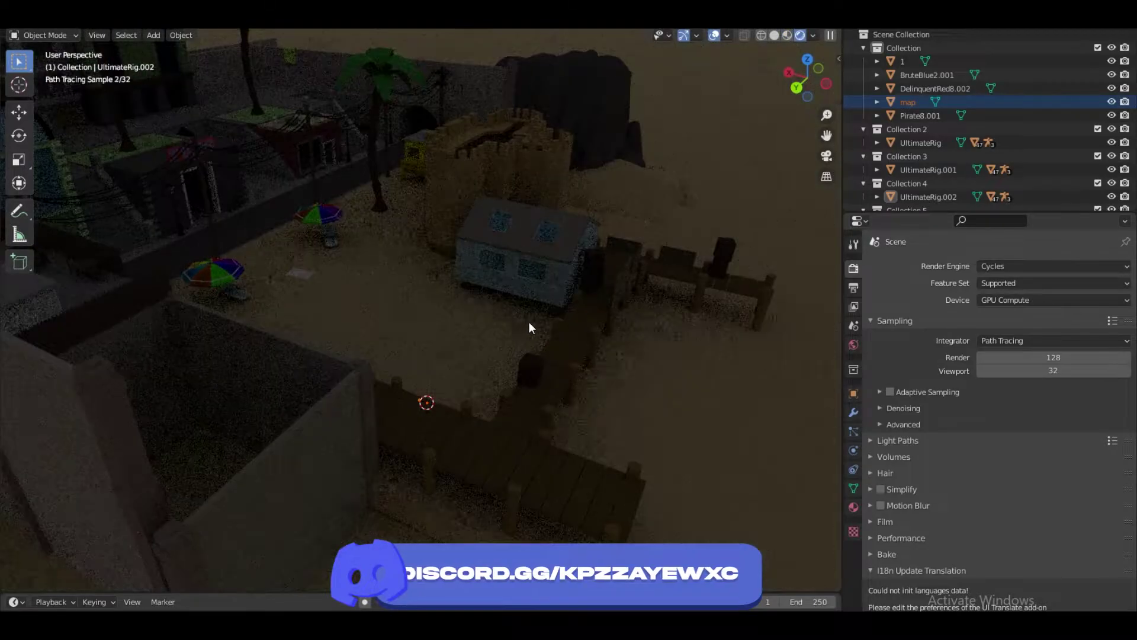
{"action": "key", "text": "z"}
{"action": "left_click", "coordinate": [386, 275]}
Add a mesh plane near the wooden pier and move it along the Z axis
{"action": "key", "text": "shift+grave"}
{"action": "key", "text": "w"}
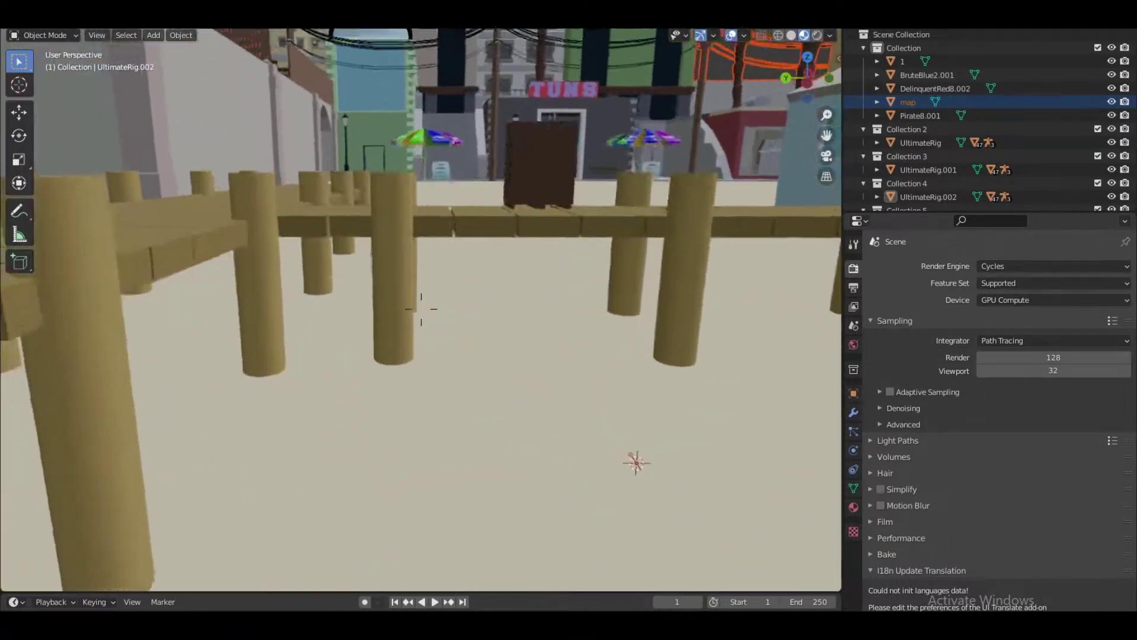
{"action": "key", "text": "Escape"}
{"action": "key", "text": "shift+a"}
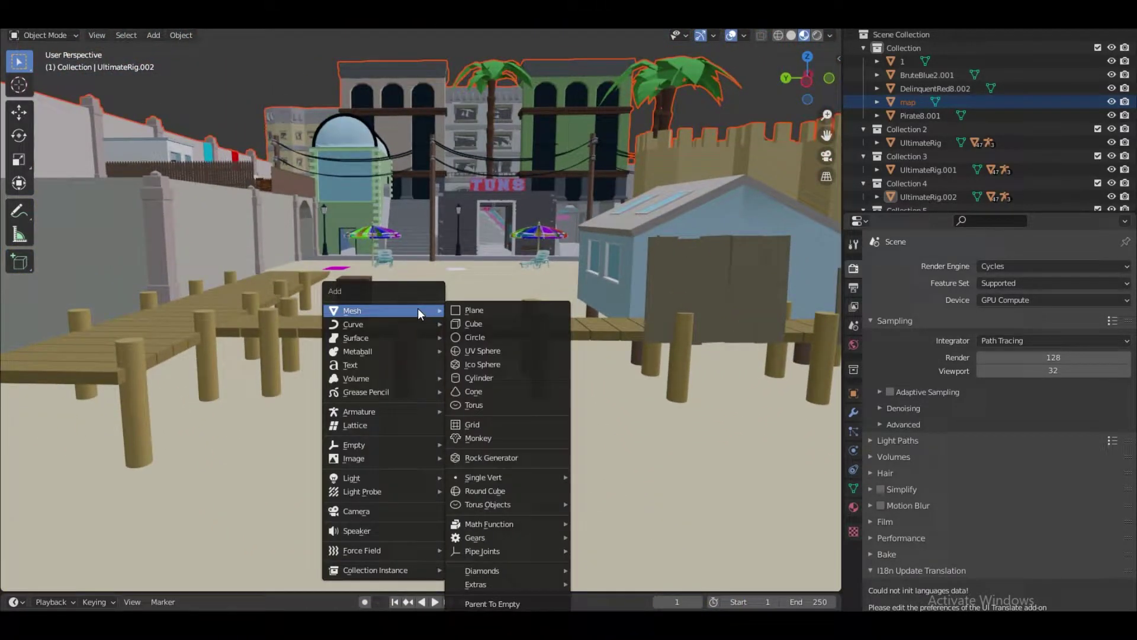
{"action": "left_click", "coordinate": [475, 311]}
{"action": "key", "text": "g"}
{"action": "key", "text": "z"}
{"action": "left_click", "coordinate": [530, 314]}
Scale the plane up about 18 times so it spreads across the beach and pier area
{"action": "middle_click_drag", "start_coordinate": [535, 289], "coordinate": [424, 315]}
{"action": "key", "text": "s"}
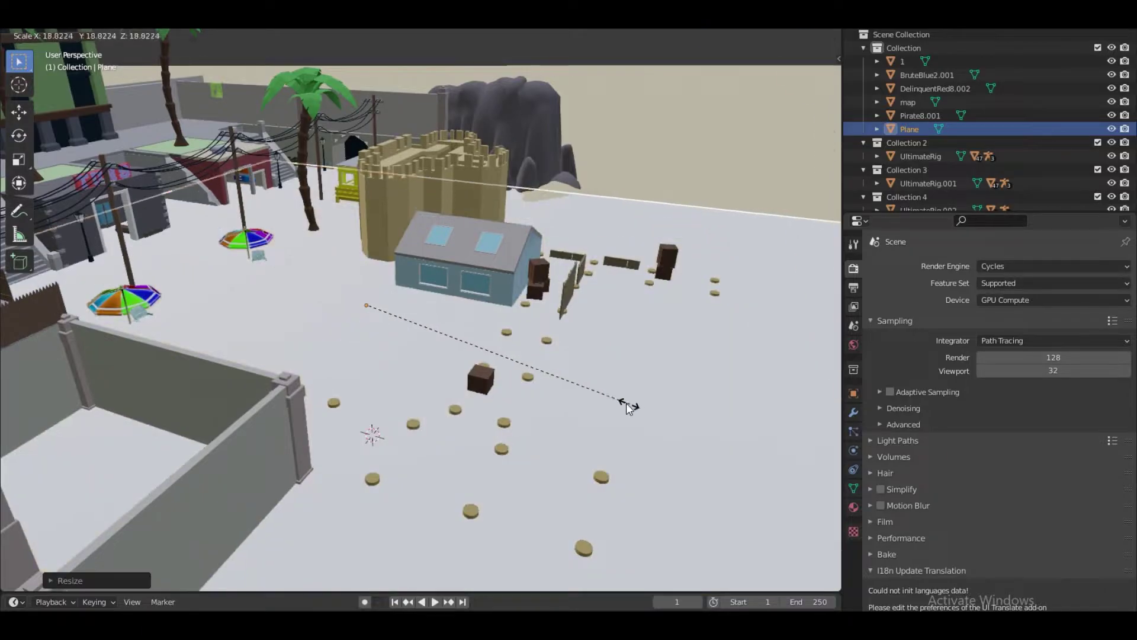
{"action": "left_click", "coordinate": [622, 406]}
{"action": "key", "text": "shift+grave"}
{"action": "key", "text": "s"}
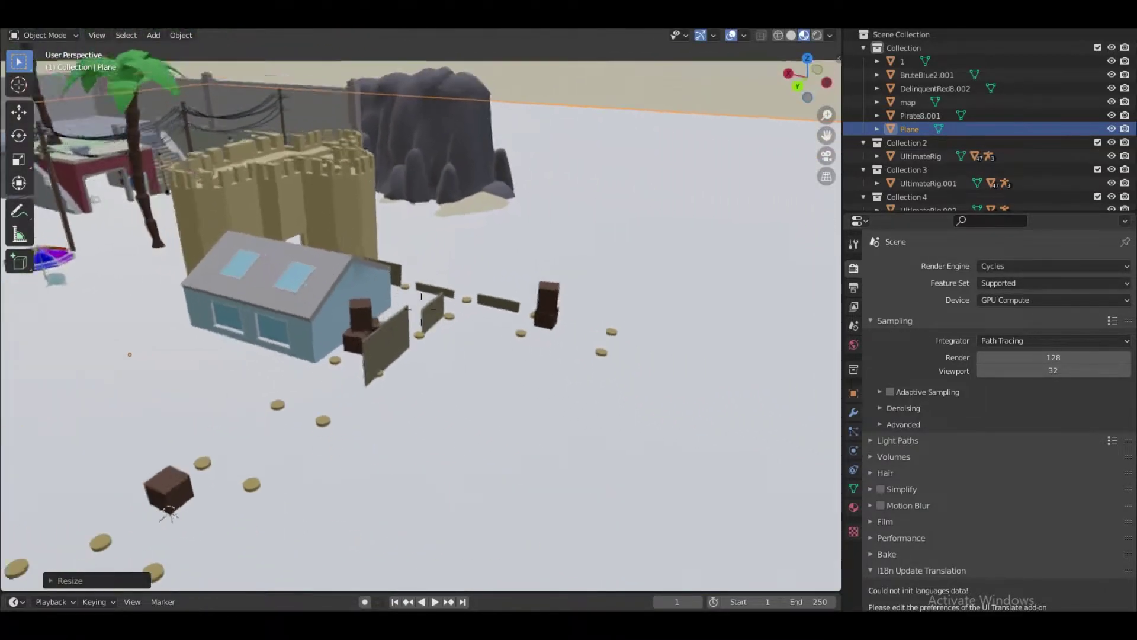
Scale the plane along the Y axis into a narrower strip running past the beach and pier
{"action": "left_click", "coordinate": [463, 337]}
{"action": "key", "text": "s"}
{"action": "key", "text": "y"}
{"action": "left_click", "coordinate": [476, 371]}
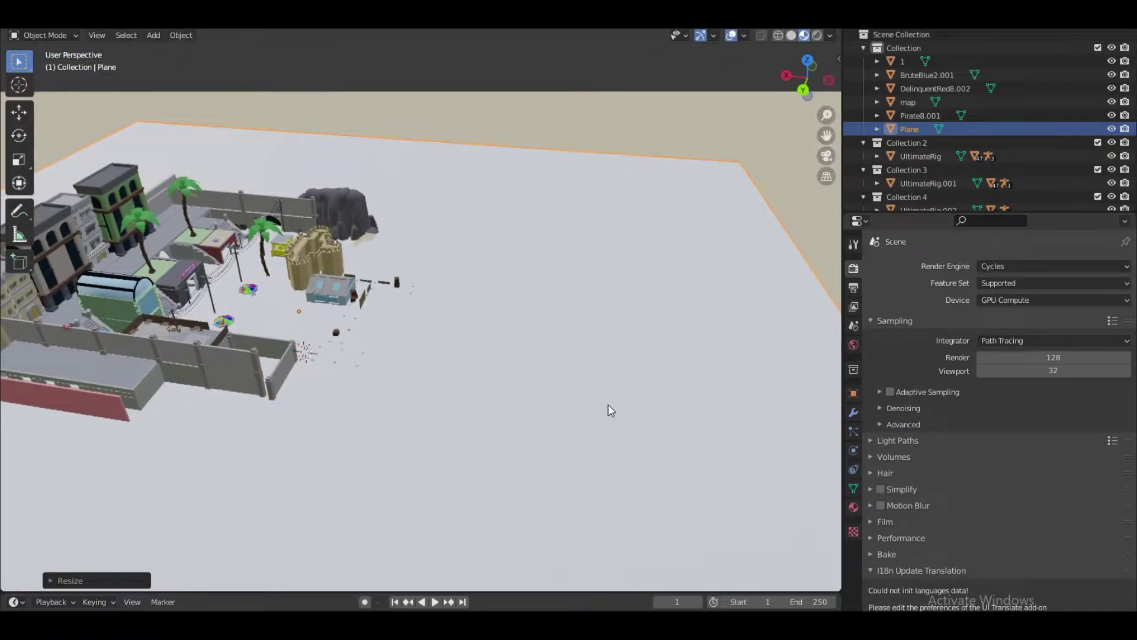
{"action": "key", "text": "s"}
{"action": "key", "text": "y"}
{"action": "left_click", "coordinate": [418, 333]}
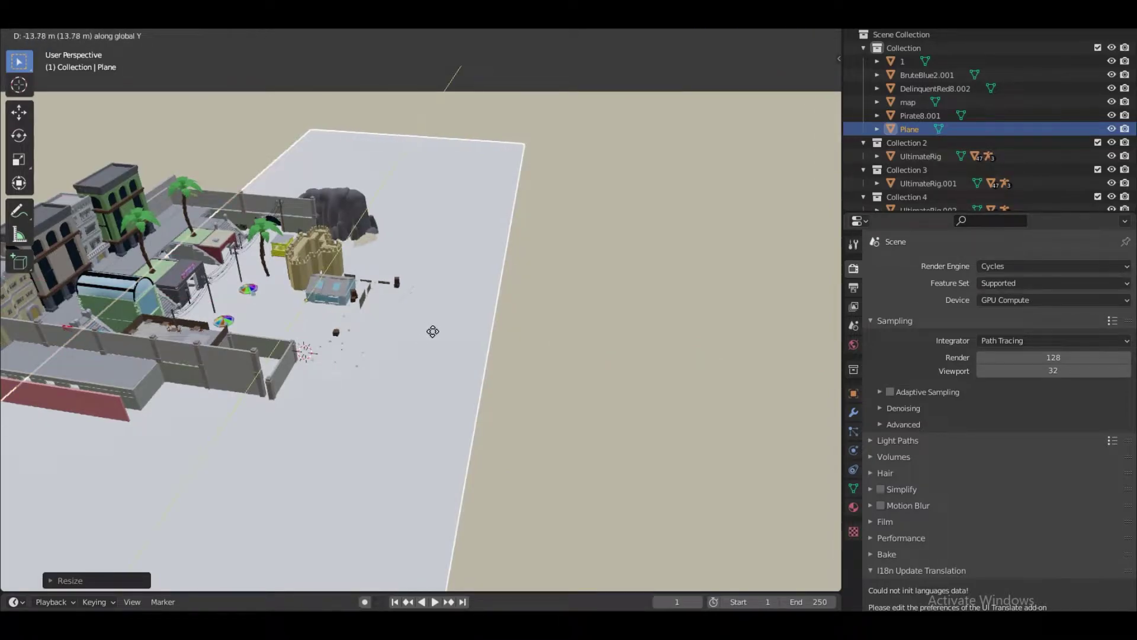
Move the plane along the Y axis away from the town and lower it about 7 m along Z beneath the pier
{"action": "key", "text": "g"}
{"action": "key", "text": "x"}
{"action": "left_click", "coordinate": [582, 389]}
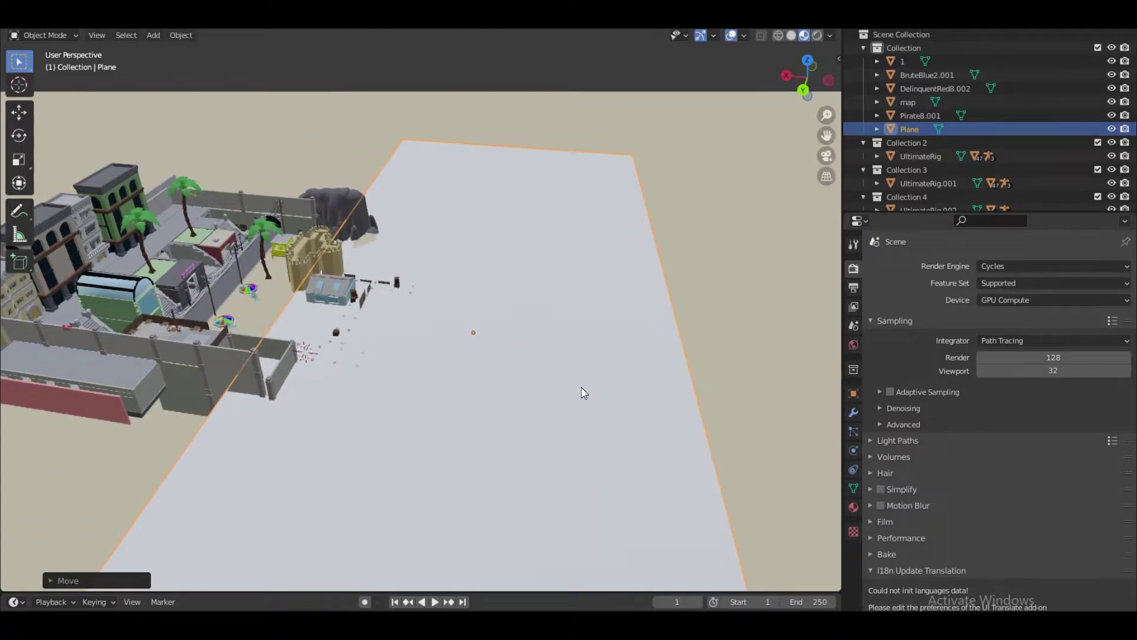
{"action": "key", "text": "shift+grave"}
{"action": "key", "text": "w"}
{"action": "left_click", "coordinate": [421, 309]}
{"action": "key", "text": "g"}
{"action": "key", "text": "z"}
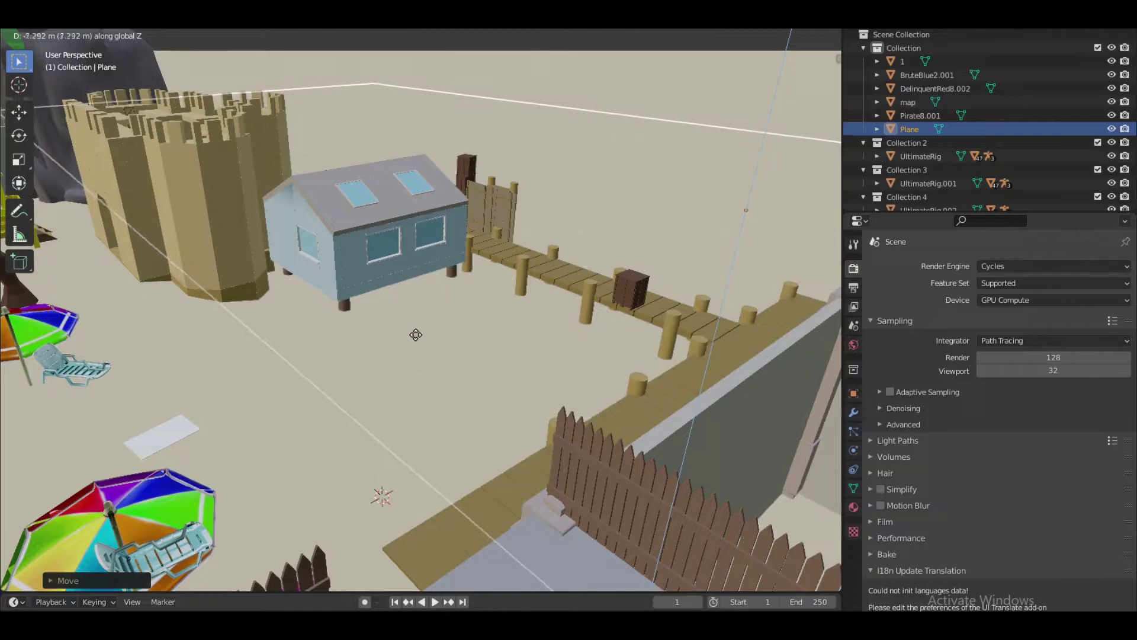
{"action": "left_click", "coordinate": [417, 330]}
Fine-tune the plane's height along Z so its surface meets the sand around the pier posts
{"action": "key", "text": "shift+grave"}
{"action": "key", "text": "w"}
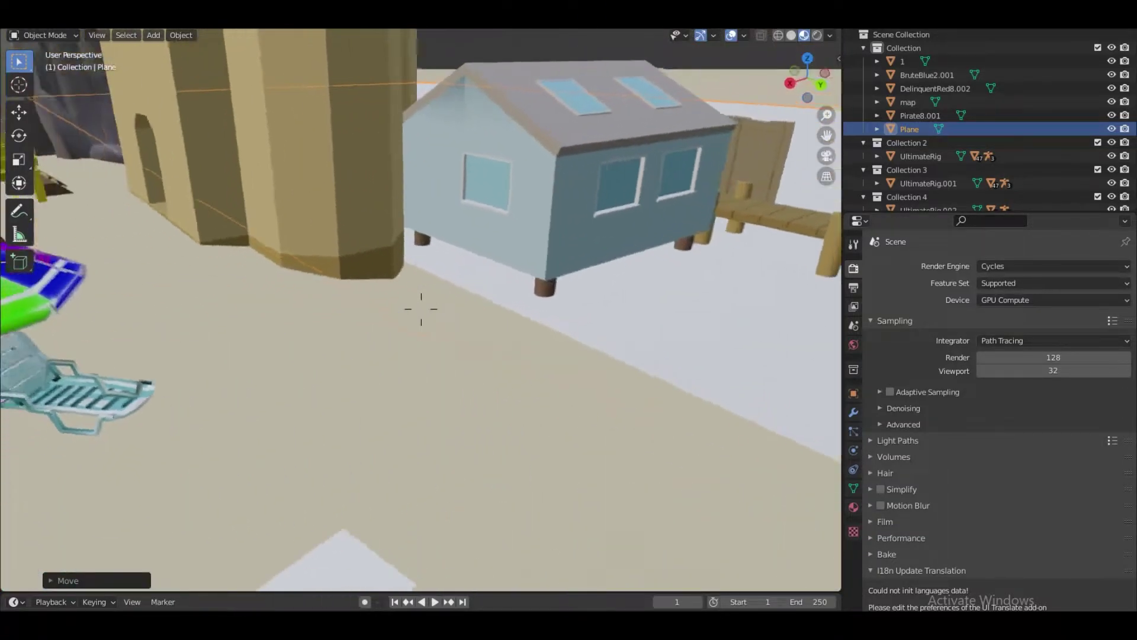
{"action": "key", "text": "w"}
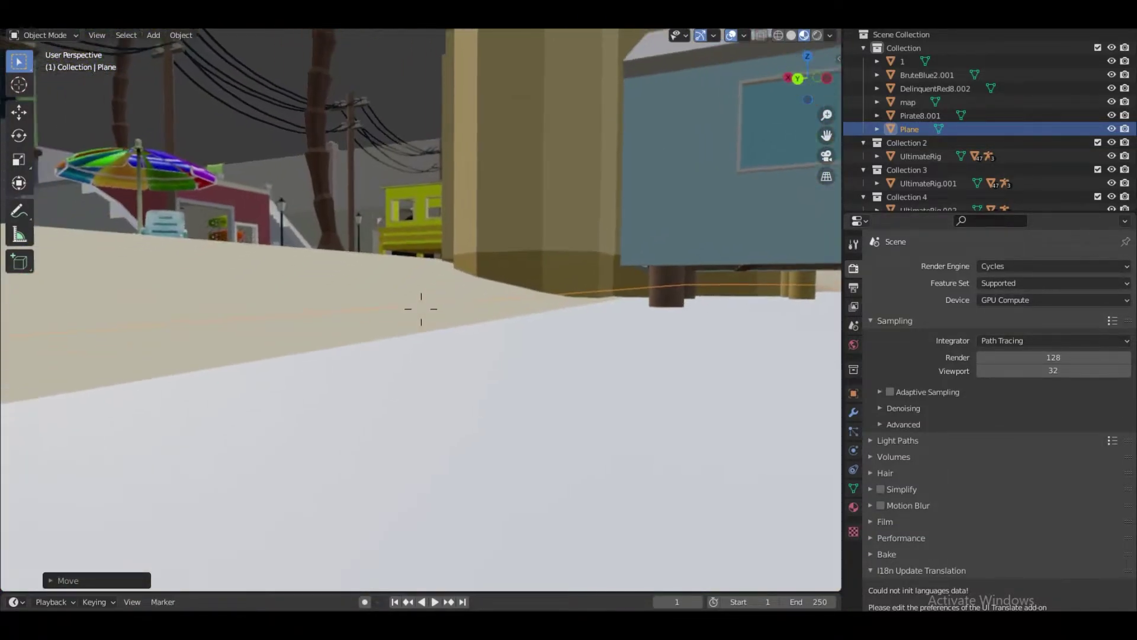
{"action": "key", "text": "w"}
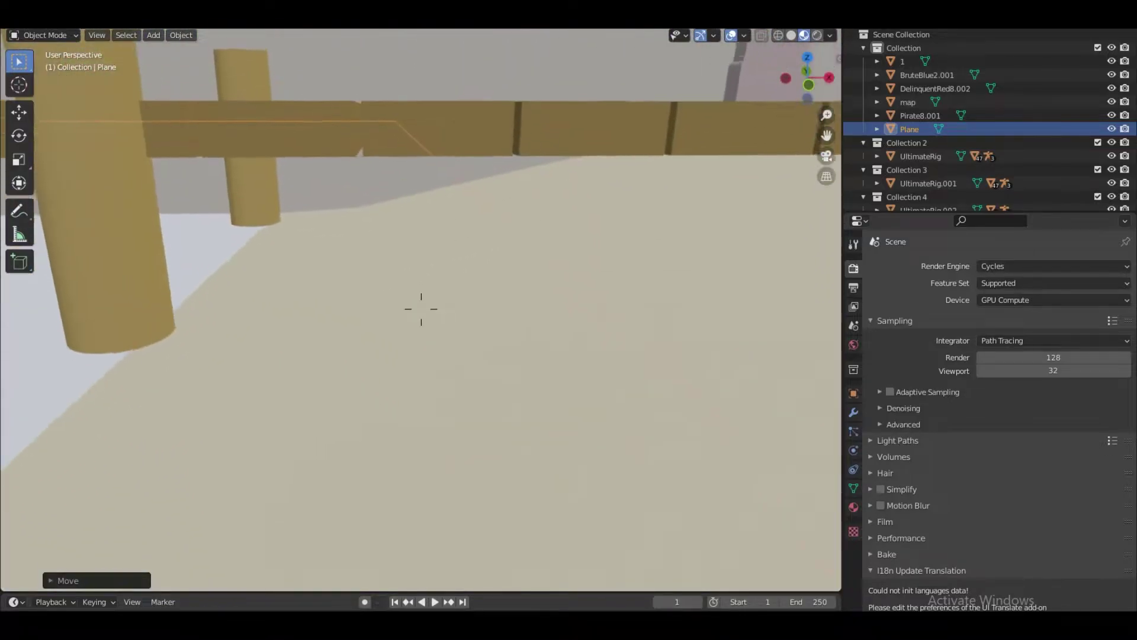
{"action": "left_click", "coordinate": [421, 309]}
{"action": "key", "text": "g"}
{"action": "key", "text": "z"}
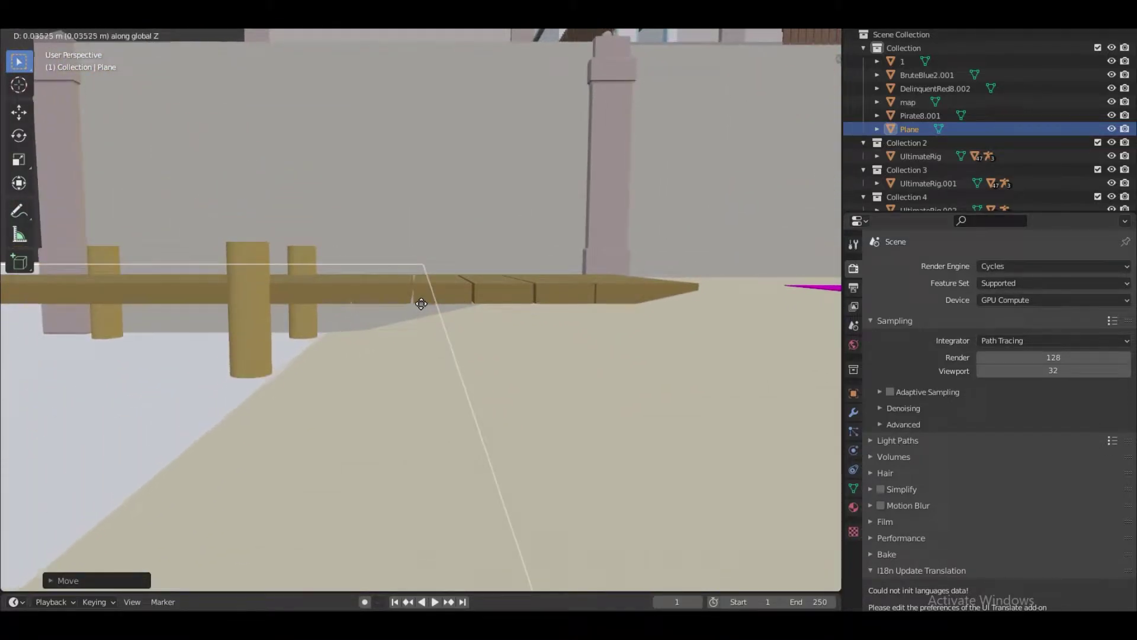
{"action": "left_click", "coordinate": [427, 255]}
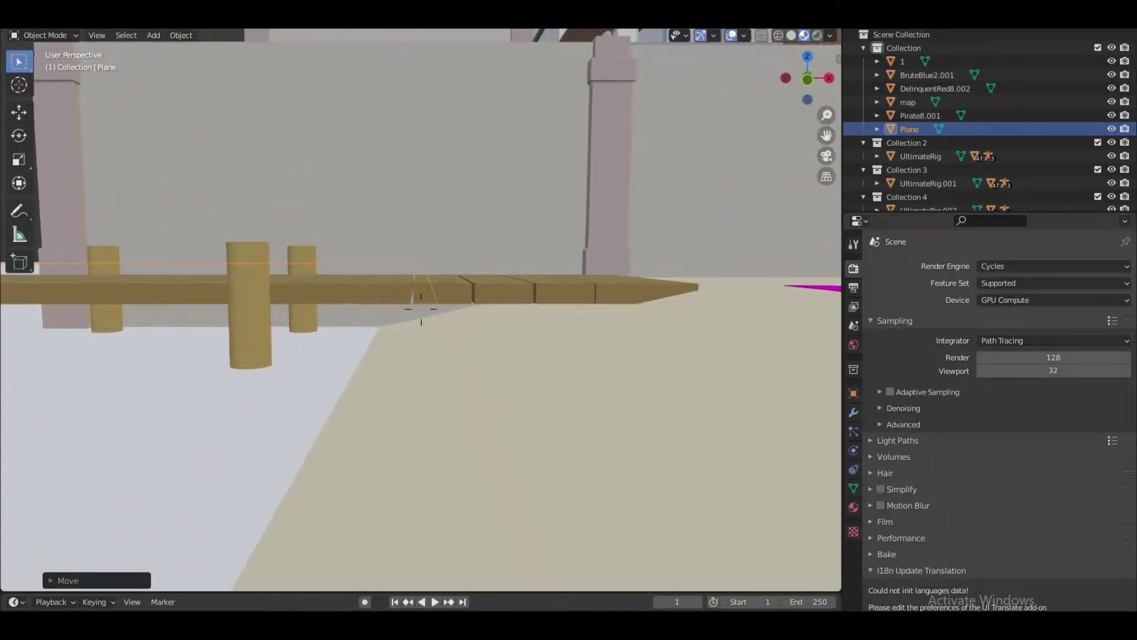
Switch the viewport to rendered shading and create a new material on the plane
{"action": "key", "text": "w"}
{"action": "key", "text": "s"}
{"action": "left_click", "coordinate": [421, 308]}
{"action": "key", "text": "z"}
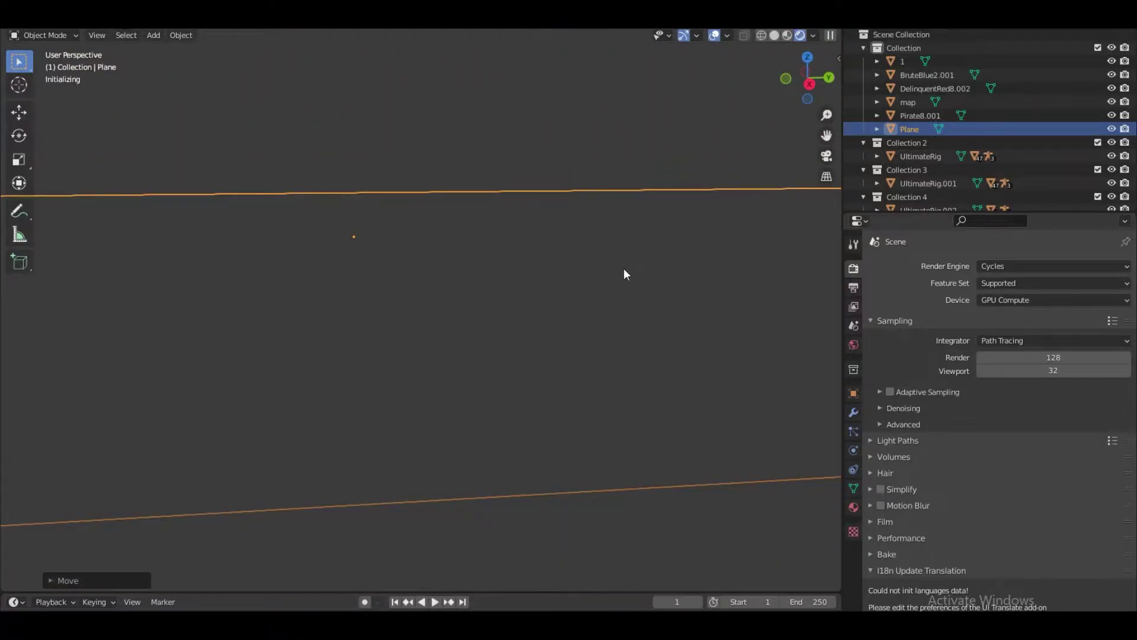
{"action": "left_click", "coordinate": [853, 508]}
{"action": "left_click_drag", "start_coordinate": [840, 503], "coordinate": [764, 503]}
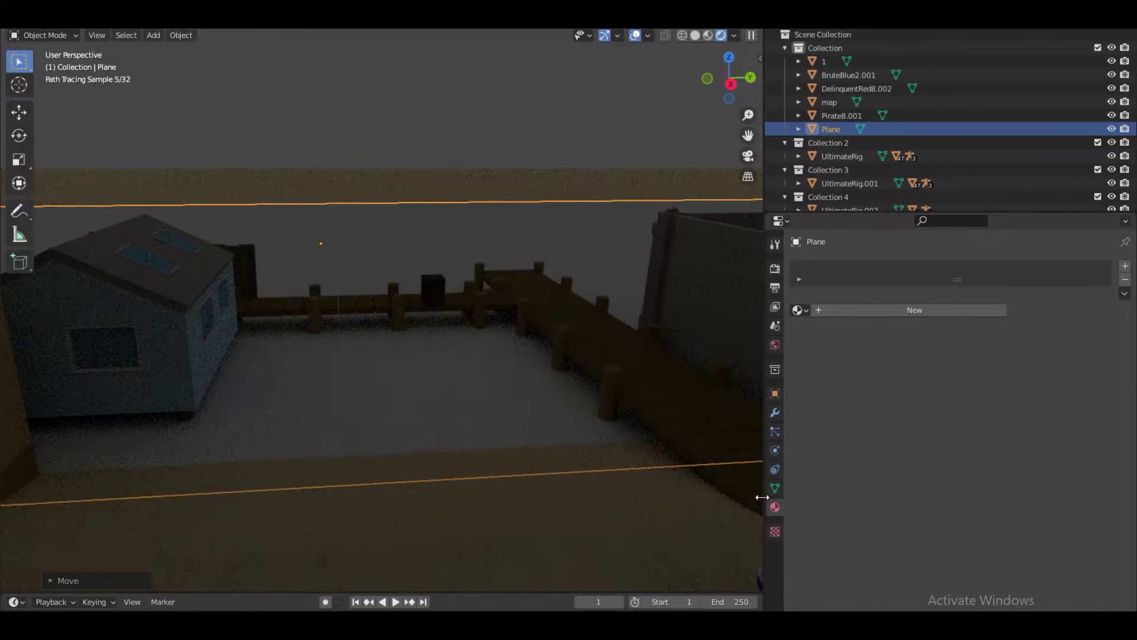
{"action": "left_click", "coordinate": [908, 311]}
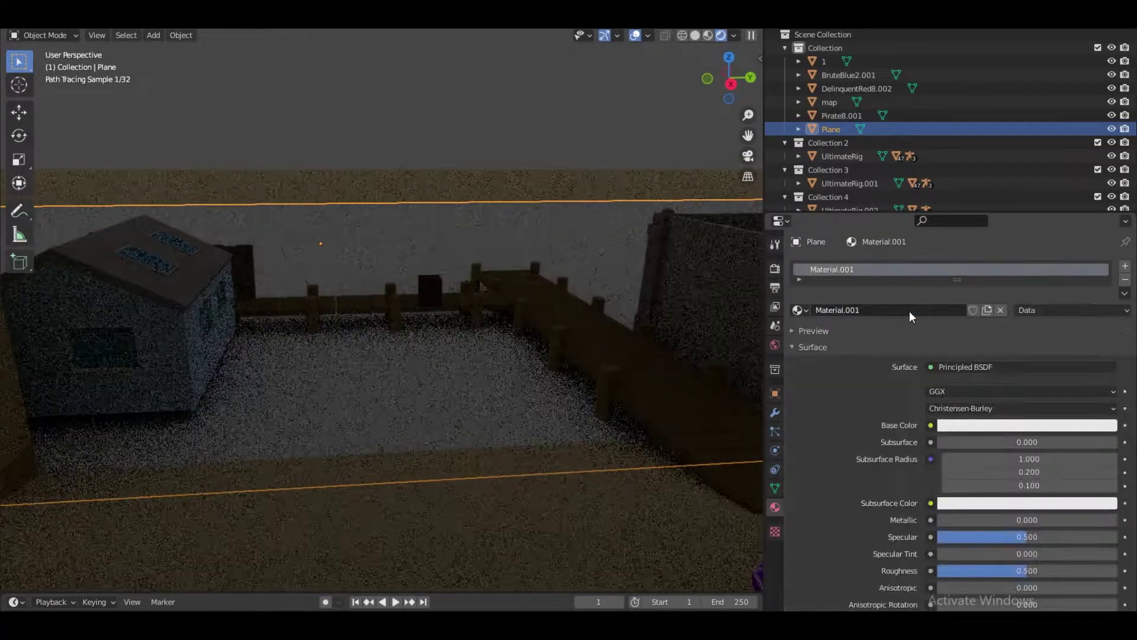
Give the plane's material a light blue base color and set its roughness to 0.137
{"action": "left_click", "coordinate": [965, 424]}
{"action": "left_click", "coordinate": [1063, 261]}
{"action": "left_click", "coordinate": [1054, 256]}
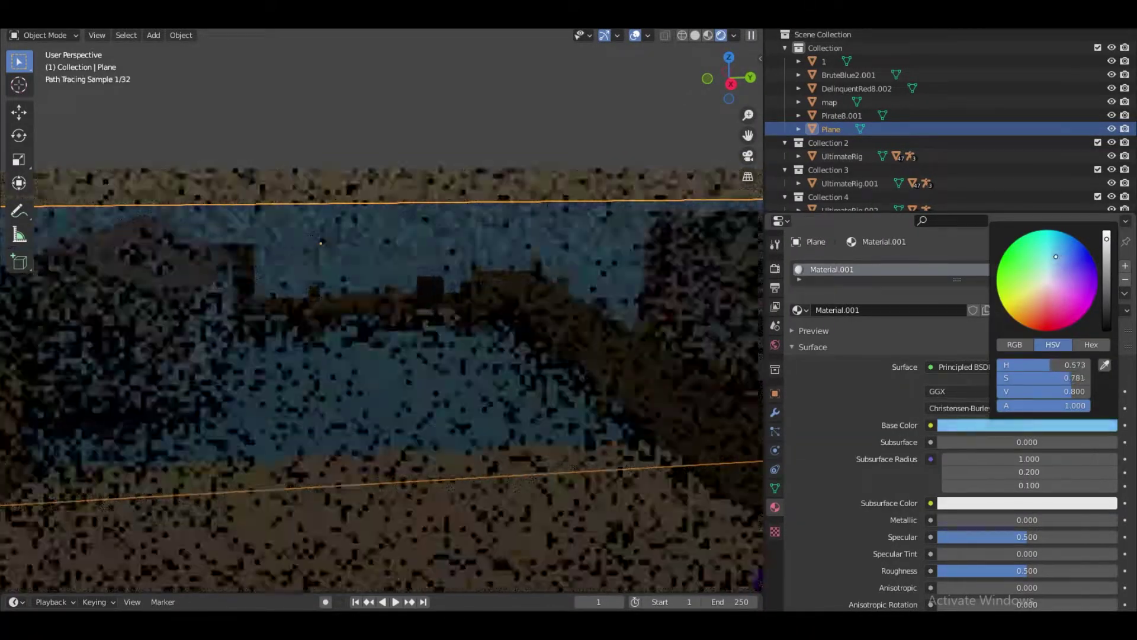
{"action": "scroll", "coordinate": [1004, 556], "scroll_direction": "down", "scroll_amount": 2}
{"action": "left_click_drag", "start_coordinate": [1007, 516], "coordinate": [998, 517]}
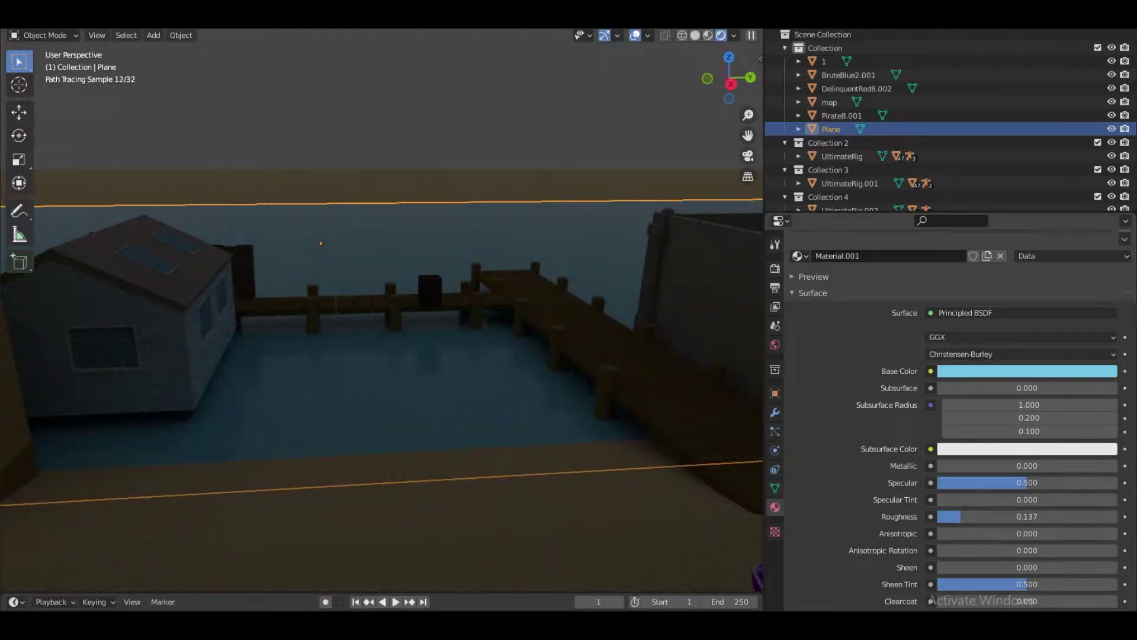
Set the alpha of the water material to 0.663
{"action": "scroll", "coordinate": [1035, 551], "scroll_direction": "down", "scroll_amount": 6}
{"action": "mouse_move", "coordinate": [1027, 556]}
{"action": "left_mouse_down"}
{"action": "mouse_move", "coordinate": [936, 557]}
{"action": "mouse_move", "coordinate": [964, 557]}
{"action": "left_mouse_up"}
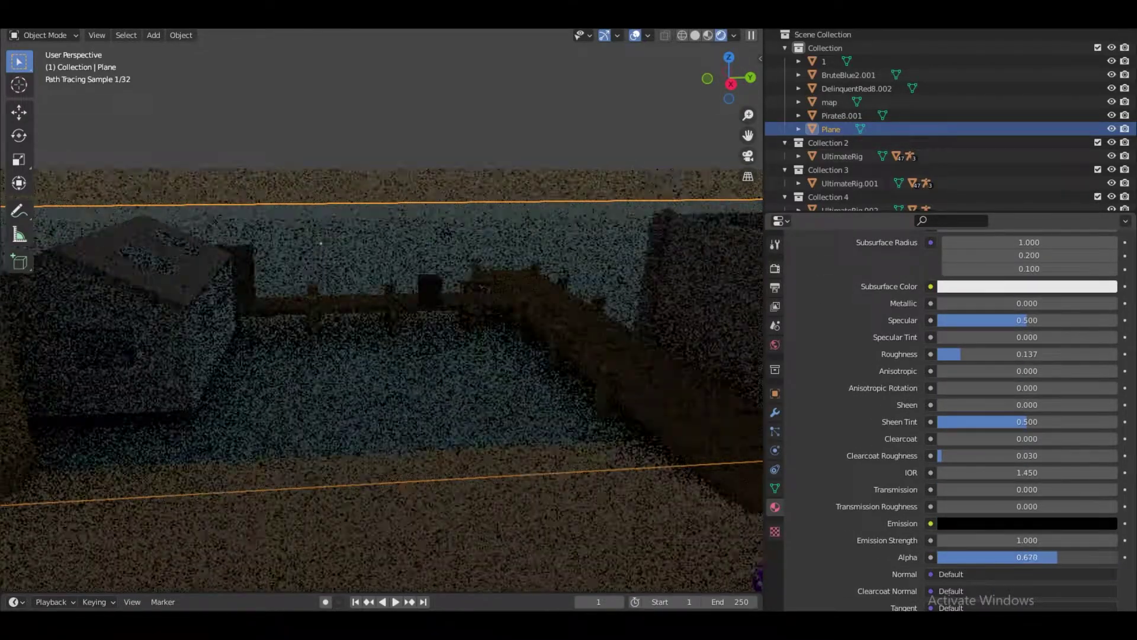
{"action": "left_click_drag", "start_coordinate": [1073, 556], "coordinate": [1083, 557]}
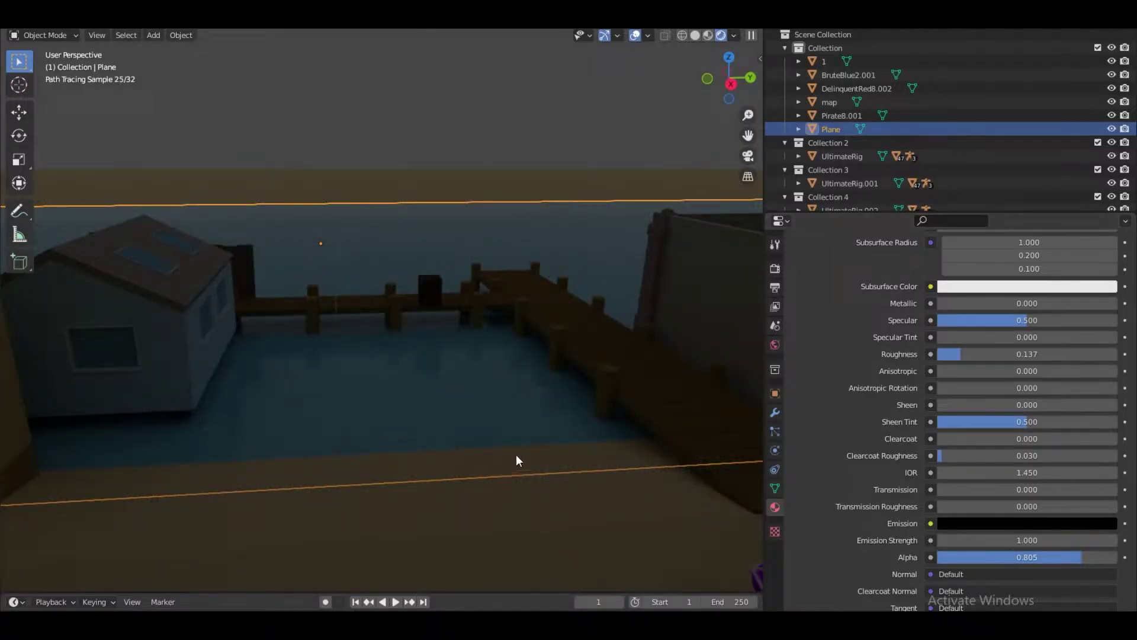
{"action": "middle_click_drag", "start_coordinate": [368, 355], "coordinate": [375, 581]}
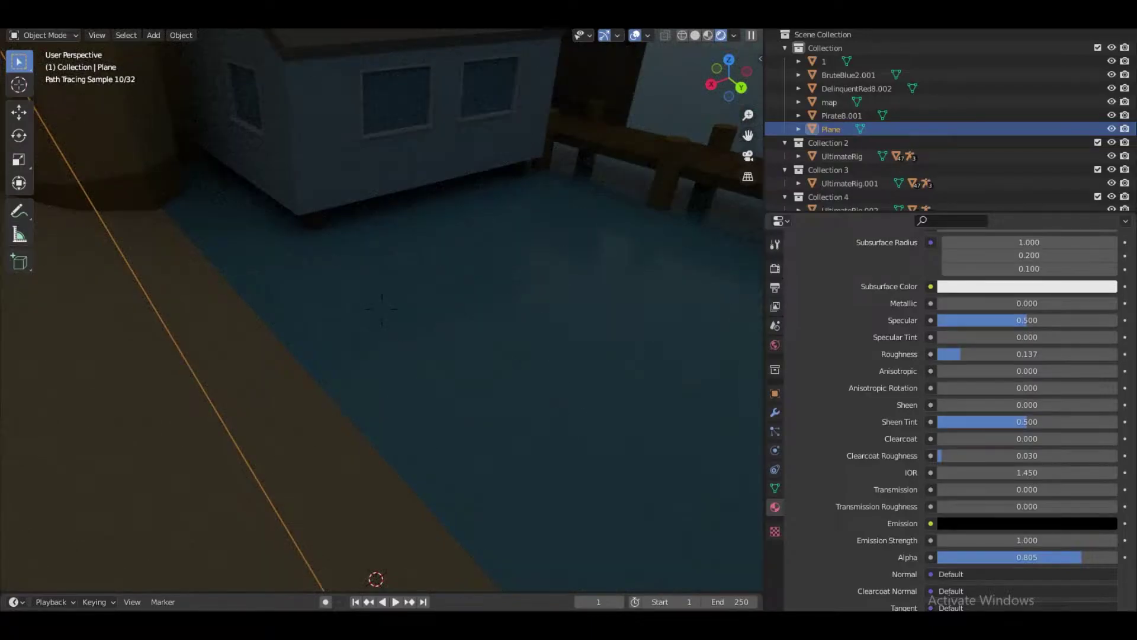
{"action": "scroll", "coordinate": [376, 579], "scroll_direction": "down", "scroll_amount": 3}
{"action": "left_click_drag", "start_coordinate": [1087, 557], "coordinate": [1065, 559]}
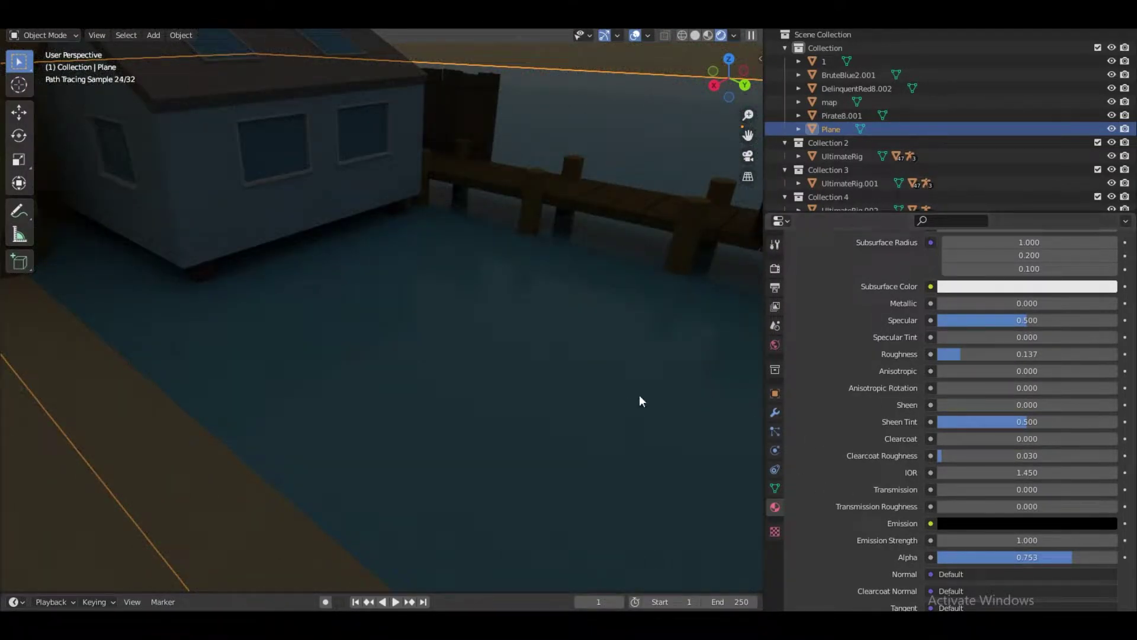
{"action": "mouse_move", "coordinate": [1080, 559]}
{"action": "left_mouse_down"}
{"action": "mouse_move", "coordinate": [941, 559]}
{"action": "mouse_move", "coordinate": [1069, 559]}
{"action": "left_mouse_up"}
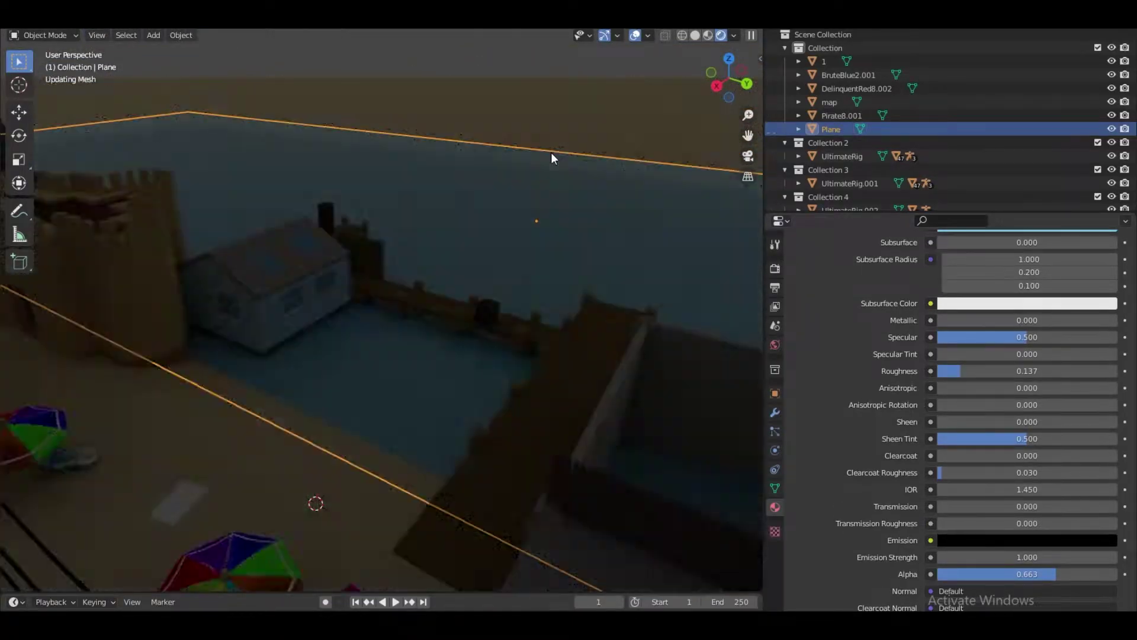
Return to material preview, add a camera, and position it above the pier facing the beach through the camera view
{"action": "key", "text": "z"}
{"action": "left_click", "coordinate": [393, 209]}
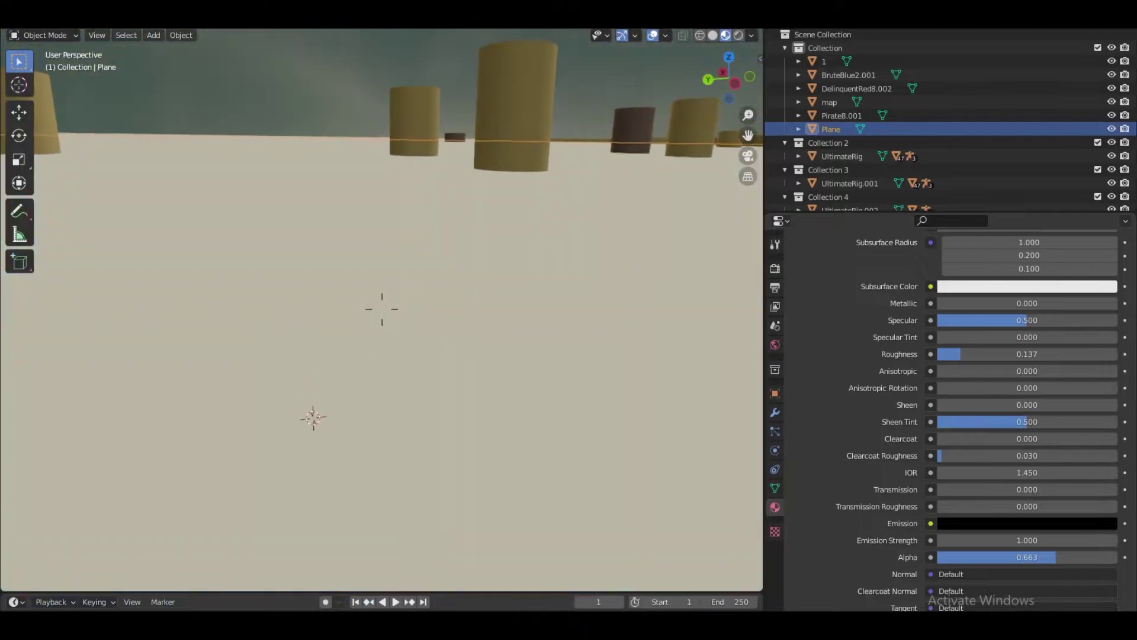
{"action": "left_click", "coordinate": [383, 311]}
{"action": "key", "text": "shift+a"}
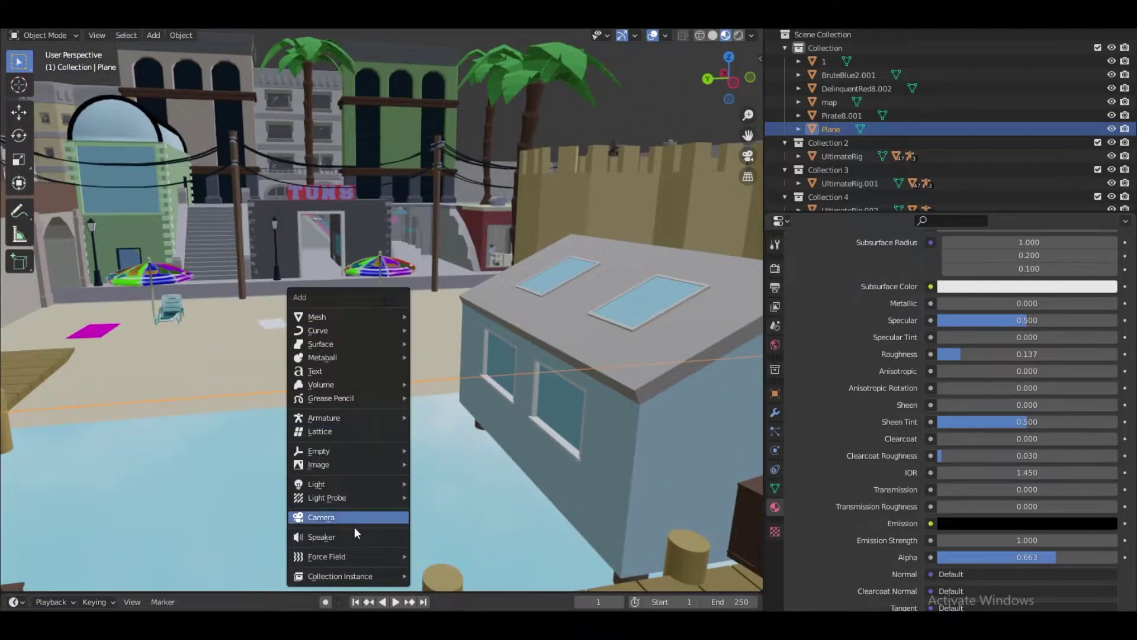
{"action": "left_click", "coordinate": [361, 517]}
{"action": "key", "text": "KP_0"}
{"action": "key", "text": "shift+grave"}
{"action": "key", "text": "w"}
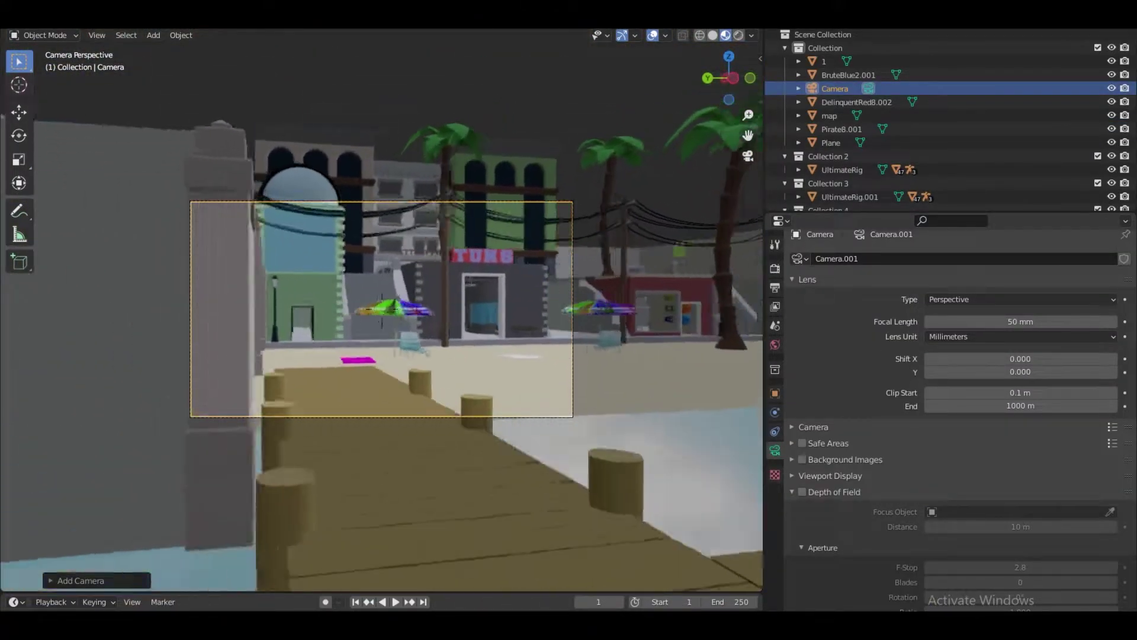
{"action": "left_click", "coordinate": [382, 311]}
Set the camera's focal length to 38 mm and rotate the camera in its view
{"action": "left_click_drag", "start_coordinate": [931, 325], "coordinate": [870, 325]}
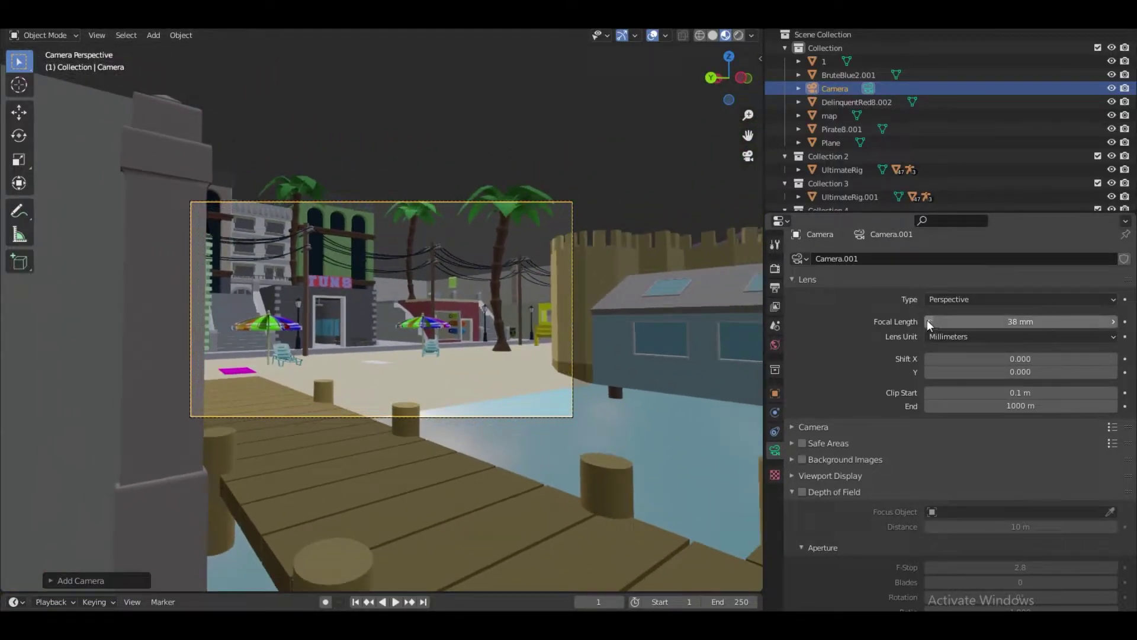
{"action": "key", "text": "r"}
{"action": "left_click", "coordinate": [484, 583]}
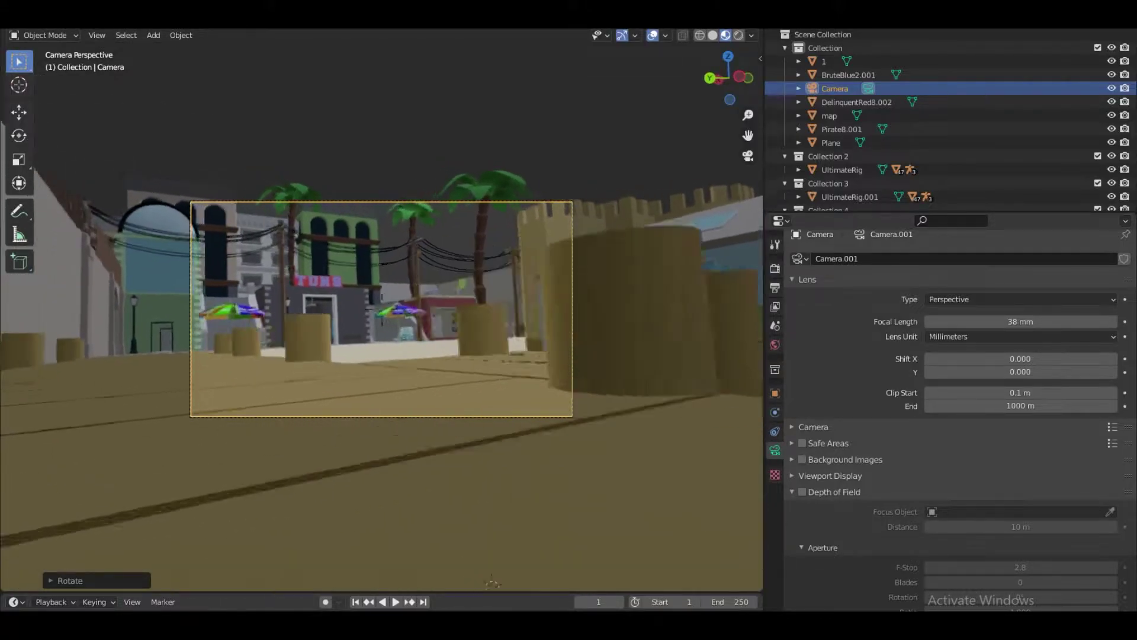
Fly the camera to a low viewpoint on the pier, framing the palms, TUNS building and sandcastle
{"action": "key", "text": "w"}
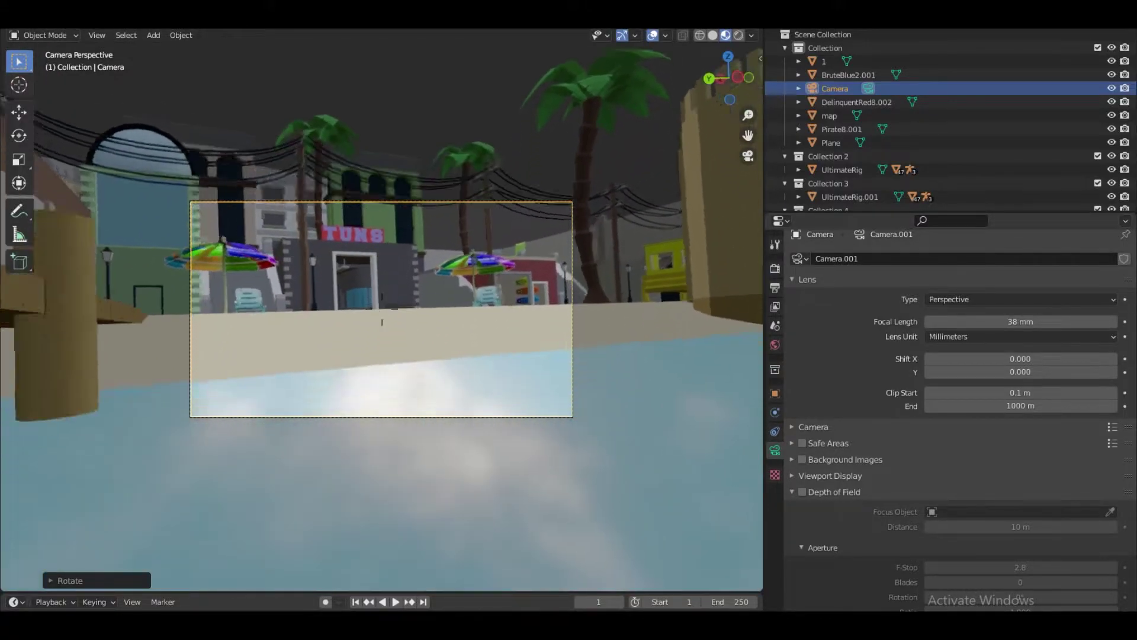
{"action": "key", "text": "s"}
{"action": "key", "text": "w"}
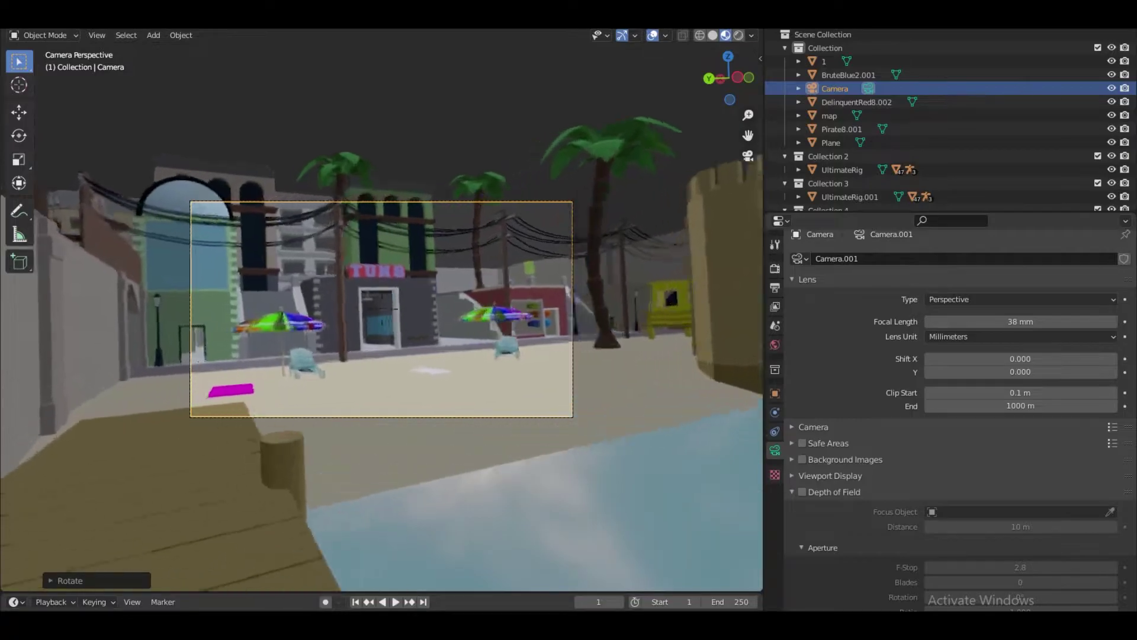
{"action": "key", "text": "w"}
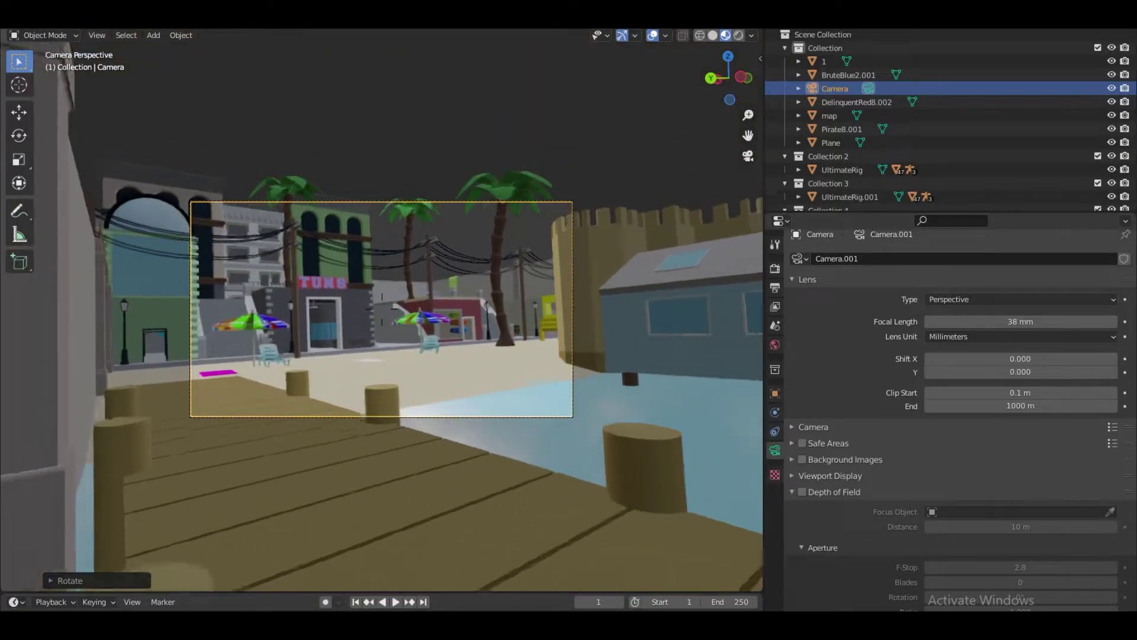
{"action": "key", "text": "w"}
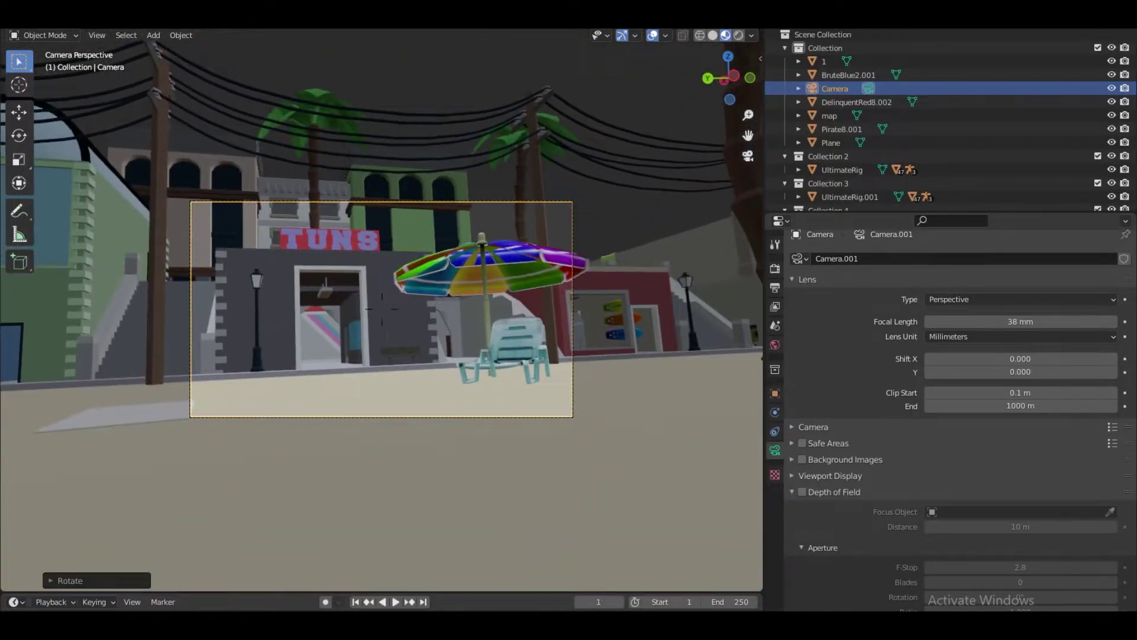
{"action": "key", "text": "w"}
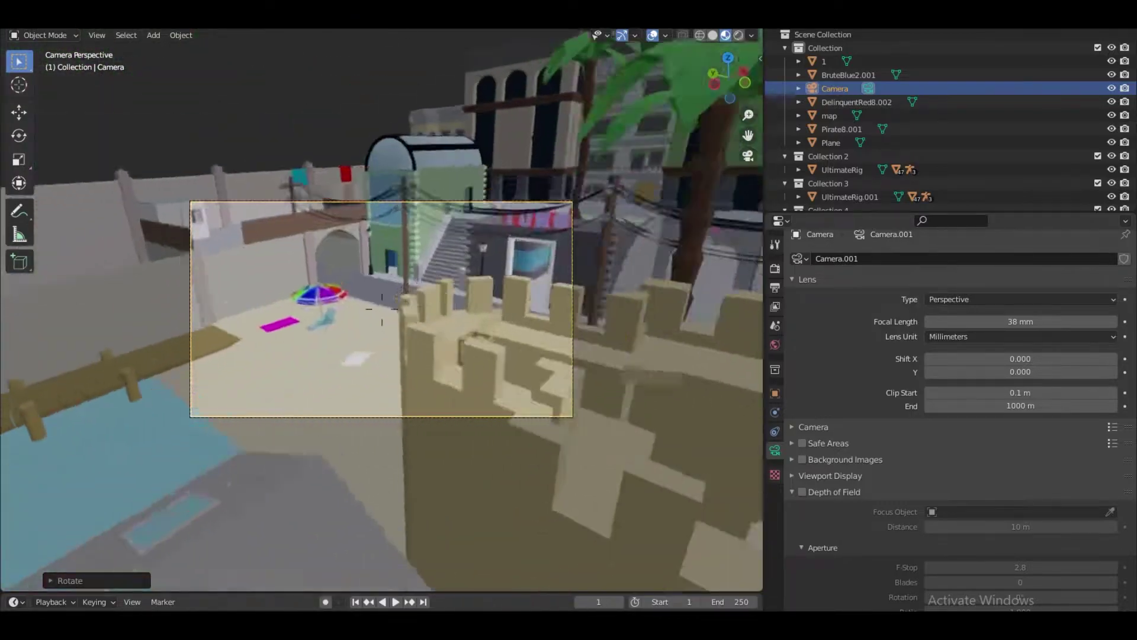
{"action": "key", "text": "w"}
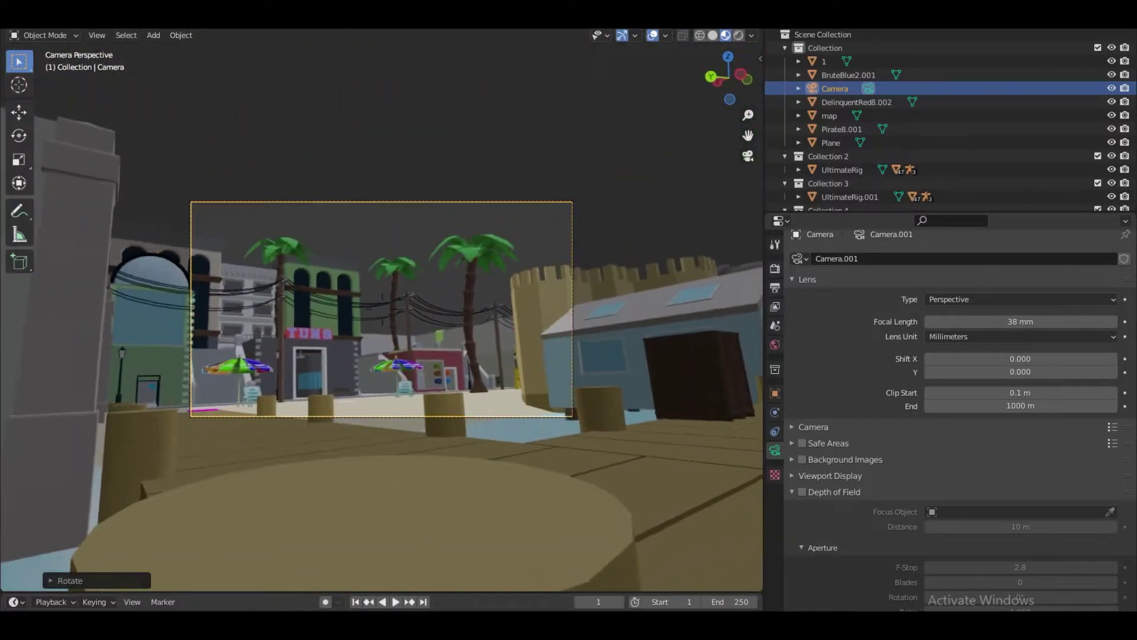
{"action": "left_click", "coordinate": [635, 385]}
Rotate the camera about the X axis to tilt the shot toward the pier deck and water
{"action": "scroll", "coordinate": [581, 386], "scroll_direction": "up", "scroll_amount": 2}
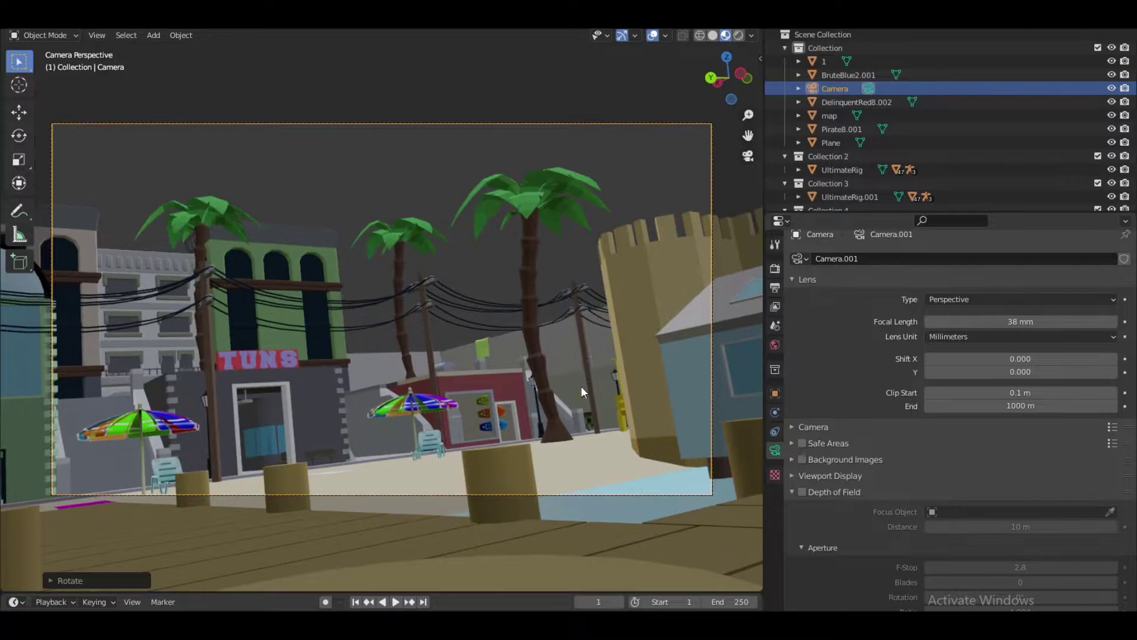
{"action": "key", "text": "r"}
{"action": "key", "text": "x"}
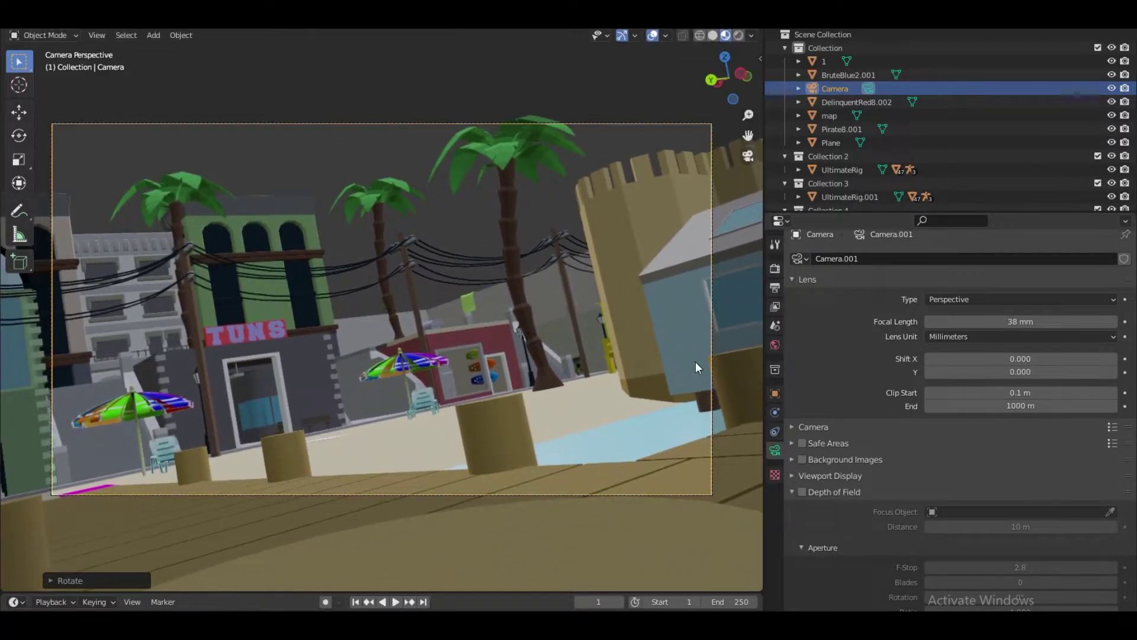
{"action": "left_click", "coordinate": [694, 331]}
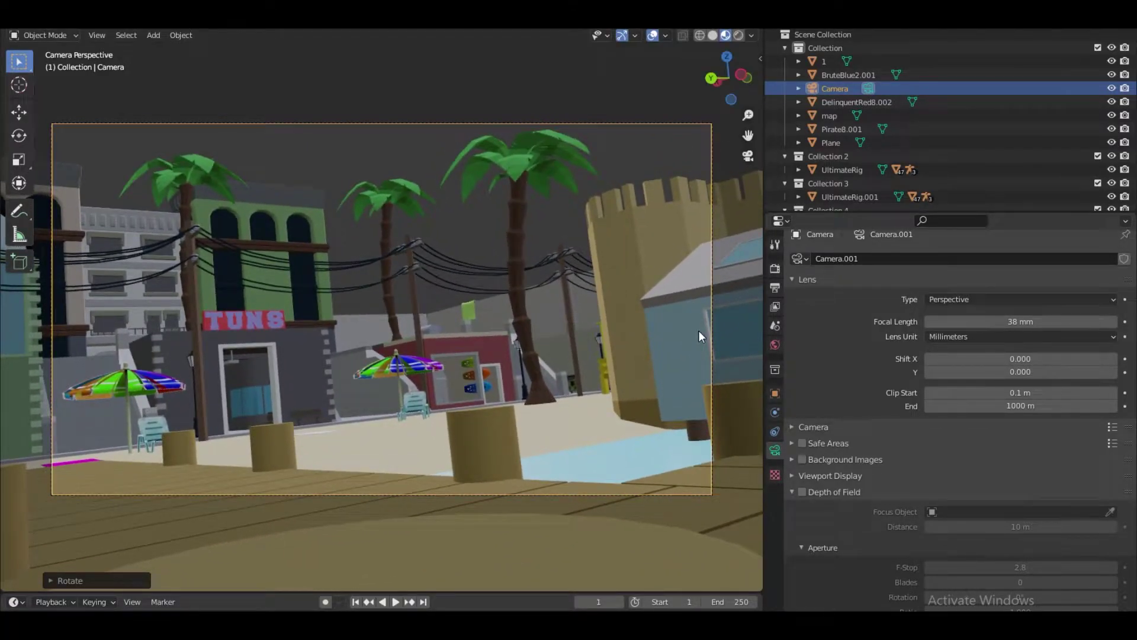
{"action": "key", "text": "r"}
{"action": "key", "text": "x"}
{"action": "key", "text": "x"}
{"action": "key", "text": "x"}
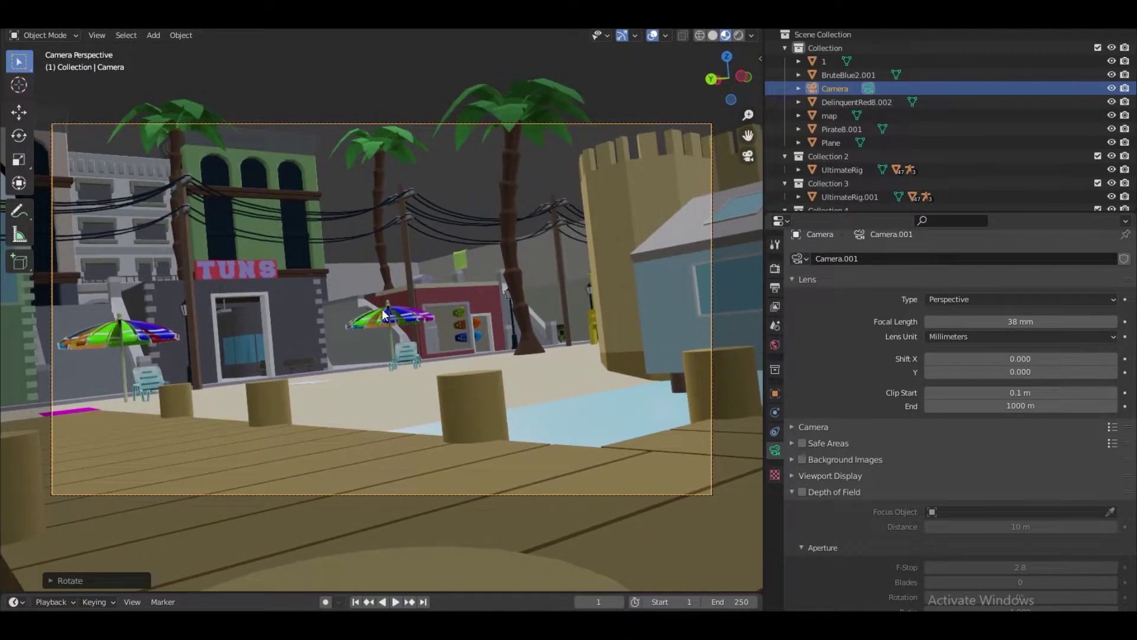
Set the camera's focal length to 32 mm
{"action": "left_click", "coordinate": [928, 321]}
{"action": "left_click", "coordinate": [928, 321]}
{"action": "left_click", "coordinate": [928, 321]}
{"action": "left_click", "coordinate": [928, 321]}
{"action": "left_click", "coordinate": [928, 321]}
{"action": "left_click", "coordinate": [928, 321]}
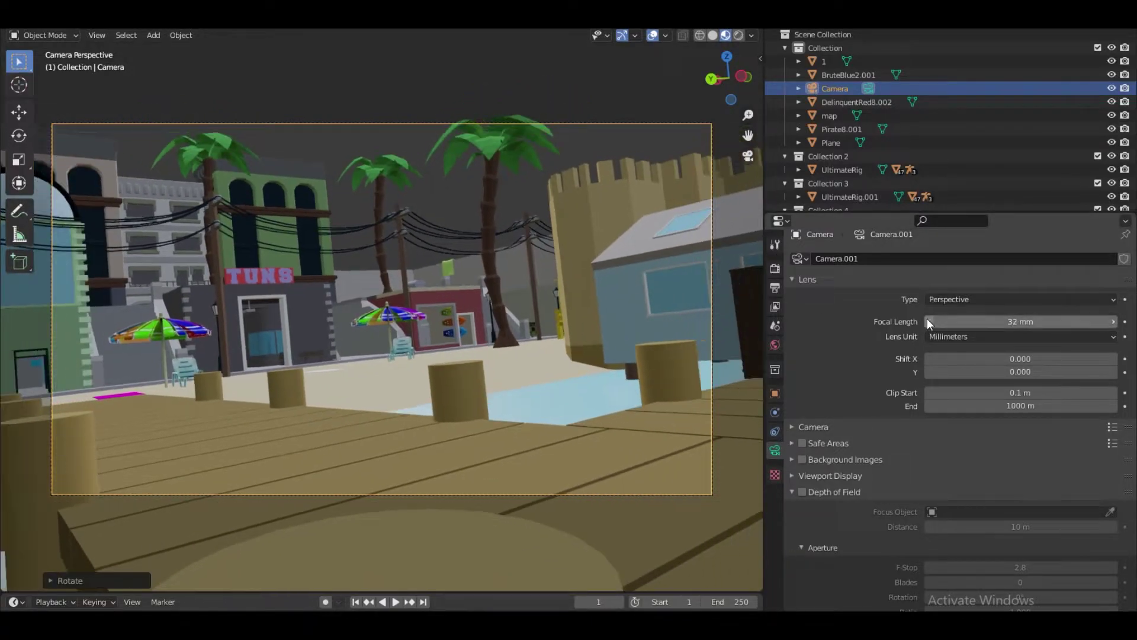
Tilt the camera slightly upward by rotating it about the X axis
{"action": "key", "text": "r"}
{"action": "key", "text": "x"}
{"action": "left_click", "coordinate": [671, 316]}
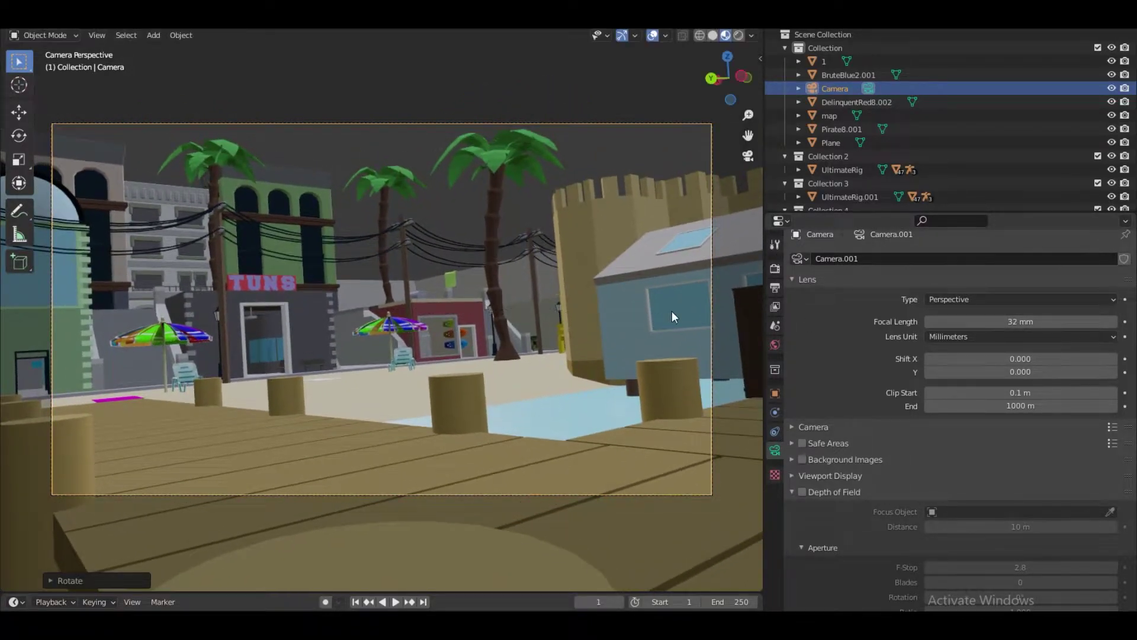
Select the four character rigs together and move them from their original spot to the pier area
{"action": "key", "text": "shift+grave"}
{"action": "key", "text": "q"}
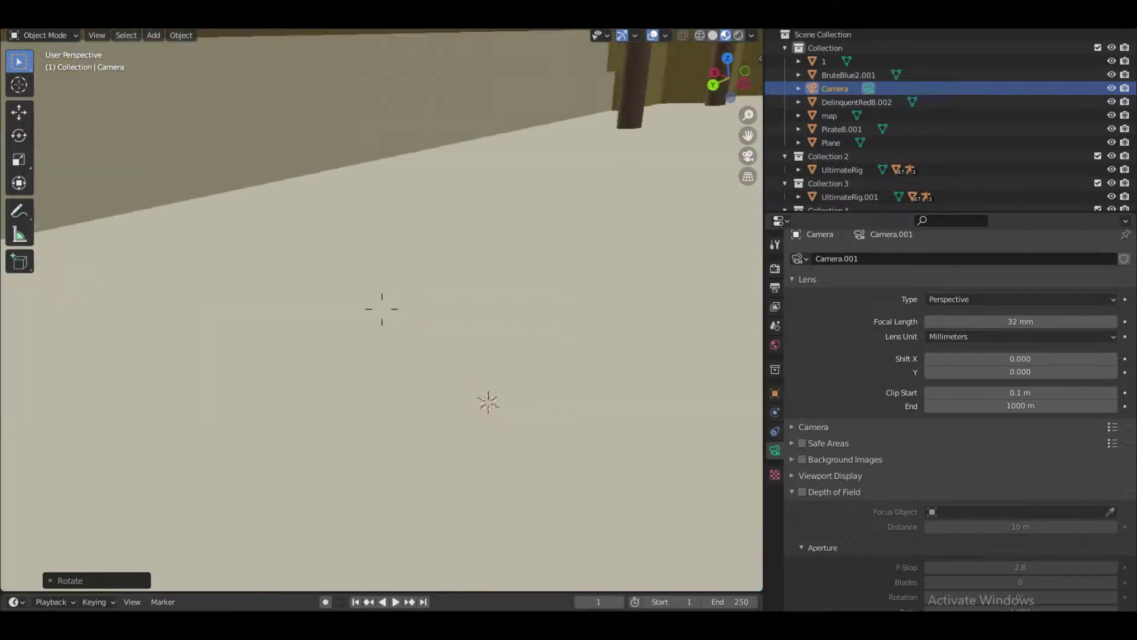
{"action": "key", "text": "Return"}
{"action": "left_click", "coordinate": [381, 311]}
{"action": "left_click", "coordinate": [372, 346]}
{"action": "left_click", "coordinate": [357, 257], "text": "shift"}
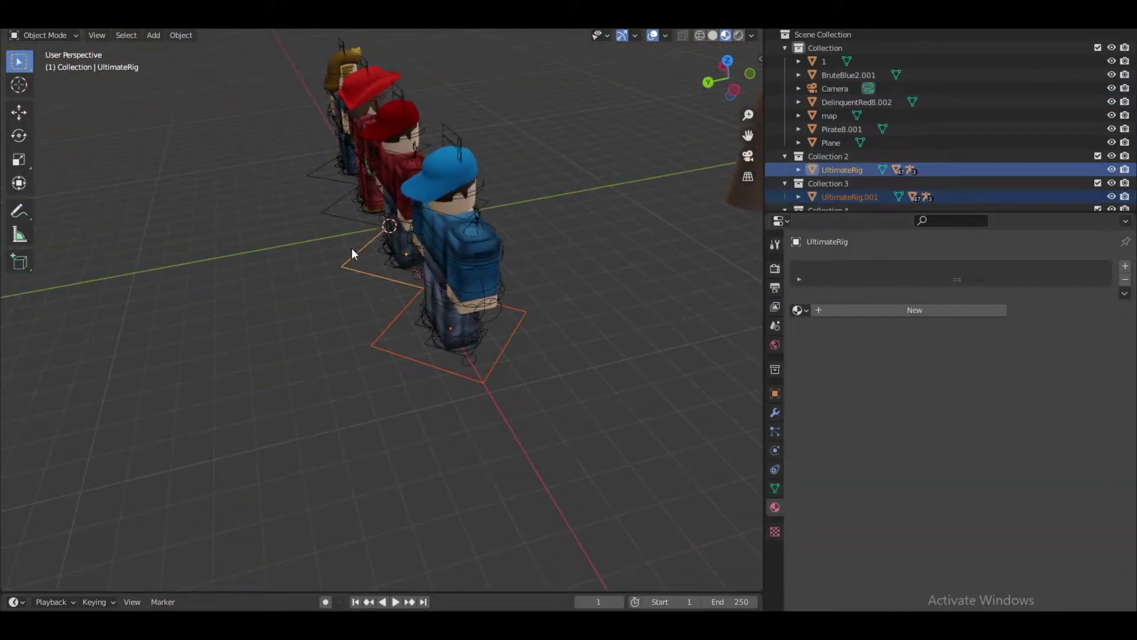
{"action": "key", "text": "shift+grave"}
{"action": "left_click", "coordinate": [429, 372]}
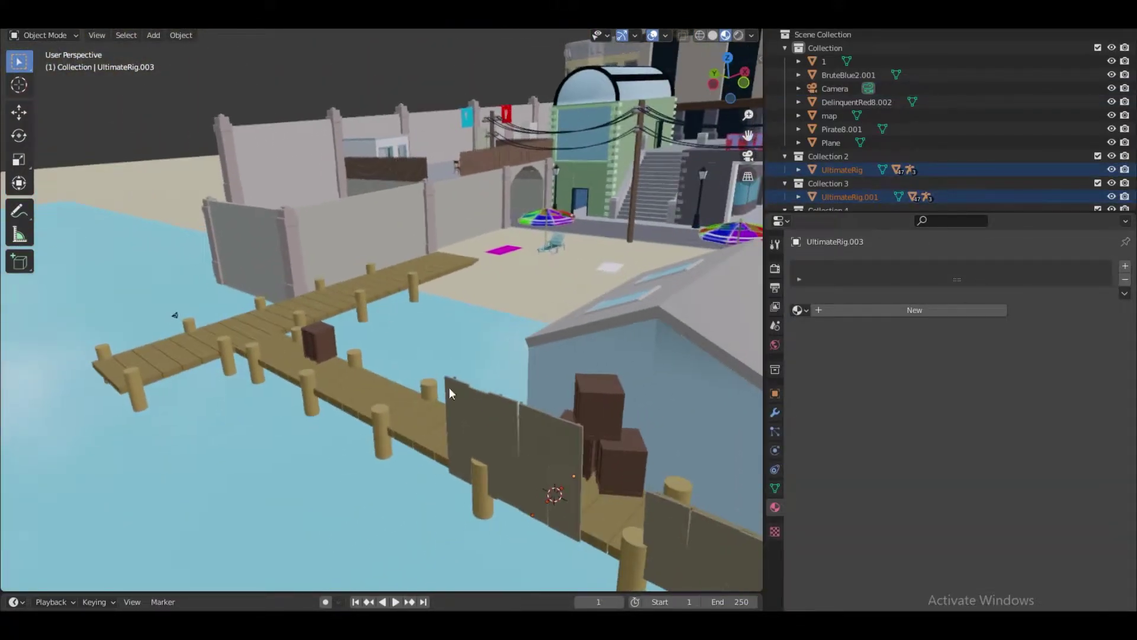
{"action": "left_click", "coordinate": [410, 235]}
{"action": "key", "text": "KP_Decimal"}
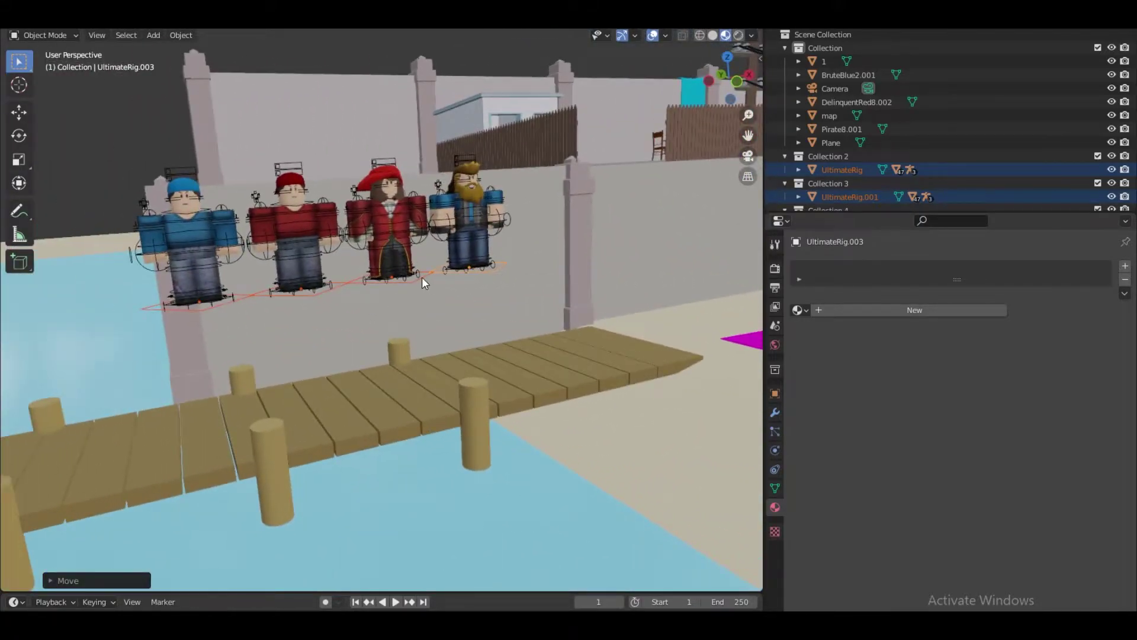
Select only the red-hatted pirate's rig and move it down onto the pier deck near the camera
{"action": "left_click", "coordinate": [418, 281]}
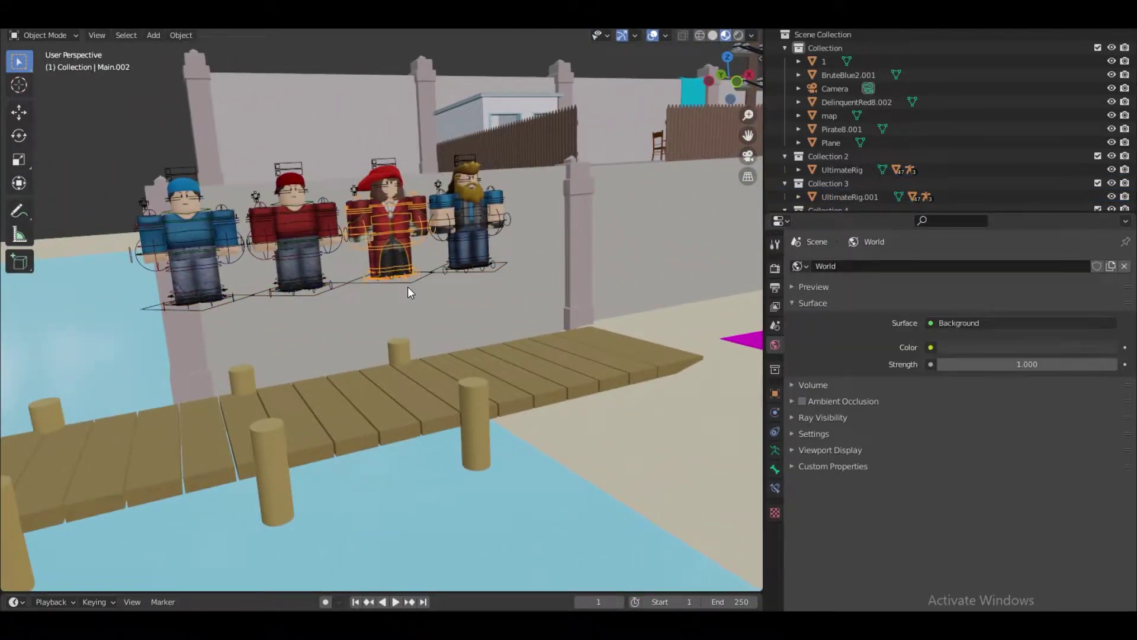
{"action": "left_click", "coordinate": [412, 285]}
{"action": "left_click", "coordinate": [417, 287]}
{"action": "key", "text": "g"}
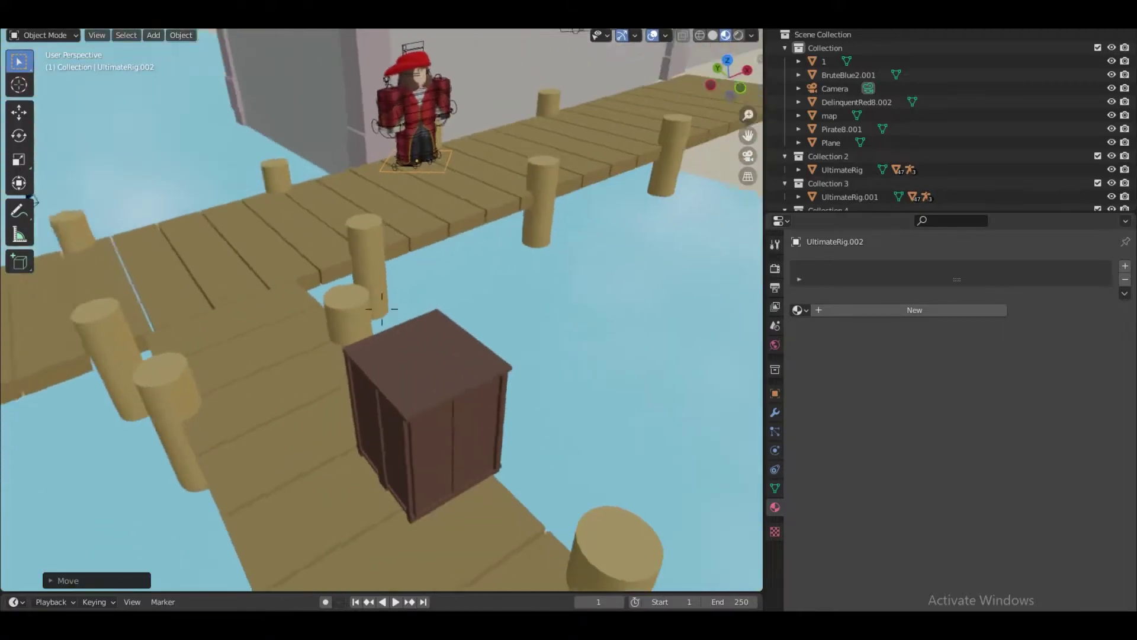
{"action": "key", "text": "r"}
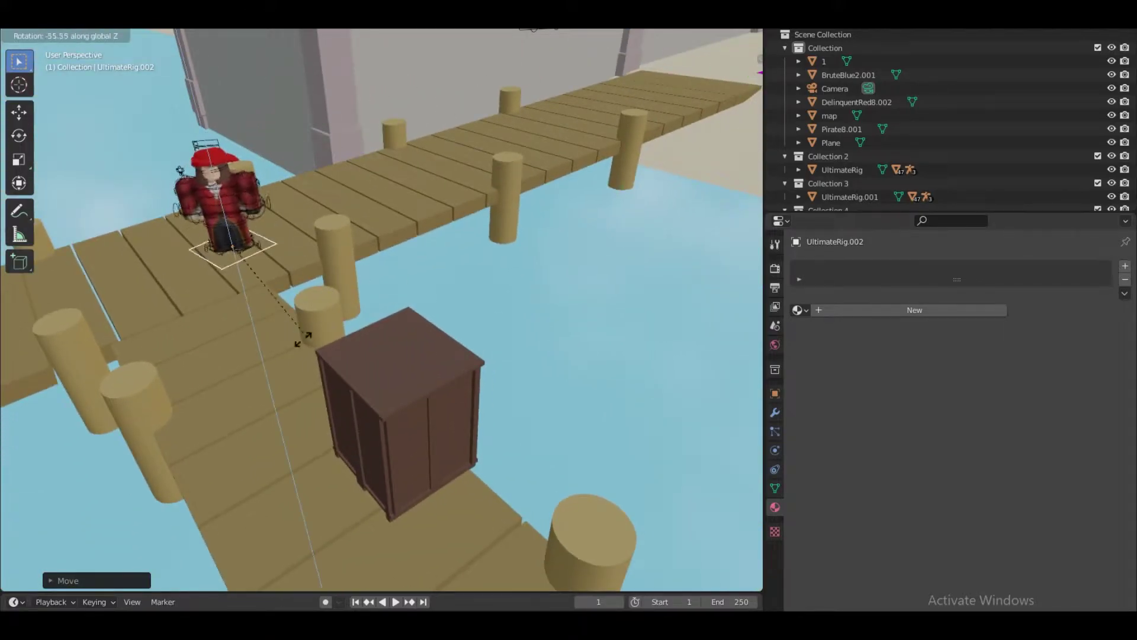
{"action": "key", "text": "KP_0"}
{"action": "key", "text": "Escape"}
Slide the pirate rig along the global X axis into the camera shot and rotate it about Z to face the camera
{"action": "key", "text": "g"}
{"action": "key", "text": "y"}
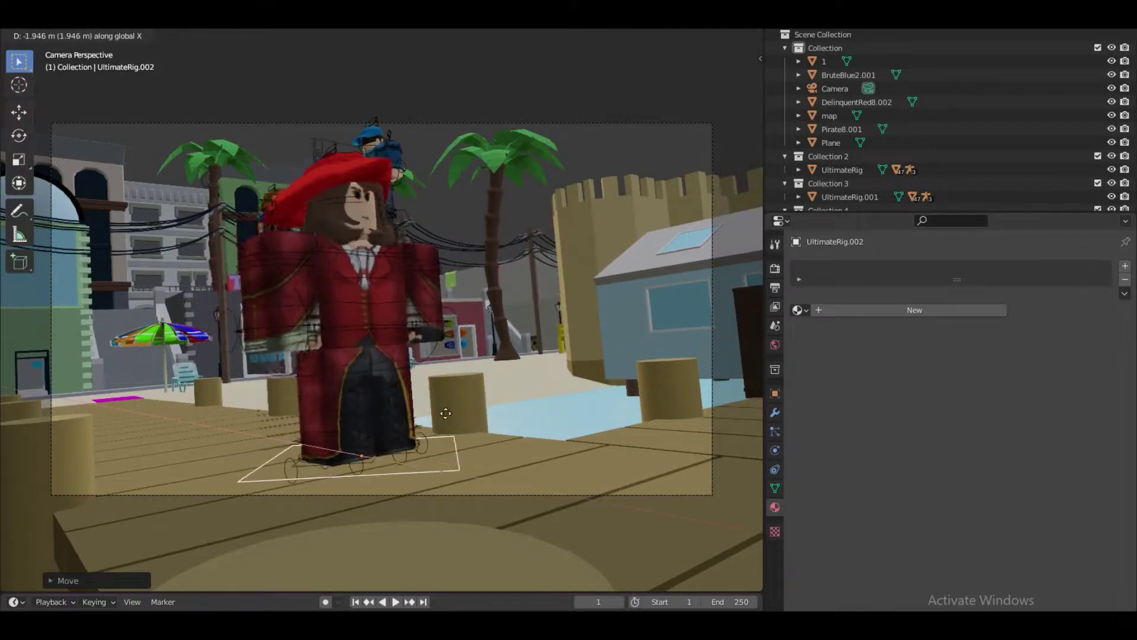
{"action": "left_click", "coordinate": [562, 344]}
{"action": "key", "text": "r"}
{"action": "key", "text": "z"}
{"action": "left_click", "coordinate": [504, 496]}
Adjust the pirate rig's height along Z and place it standing on the deck at the right of the camera frame
{"action": "key", "text": "g"}
{"action": "key", "text": "z"}
{"action": "key", "text": "Escape"}
{"action": "key", "text": "g"}
{"action": "key", "text": "z"}
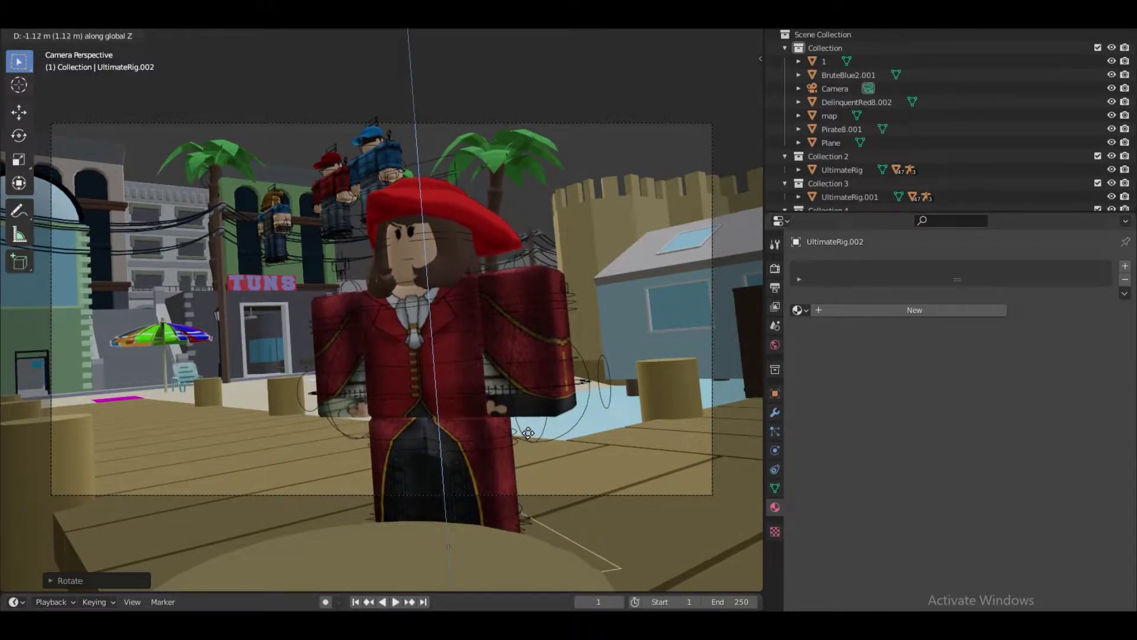
{"action": "left_click", "coordinate": [622, 385]}
{"action": "key", "text": "g"}
{"action": "left_click", "coordinate": [603, 275]}
Roll the camera for a slanted shot of the pirate and adjust the camera's height along Z
{"action": "left_click", "coordinate": [586, 124]}
{"action": "key", "text": "r"}
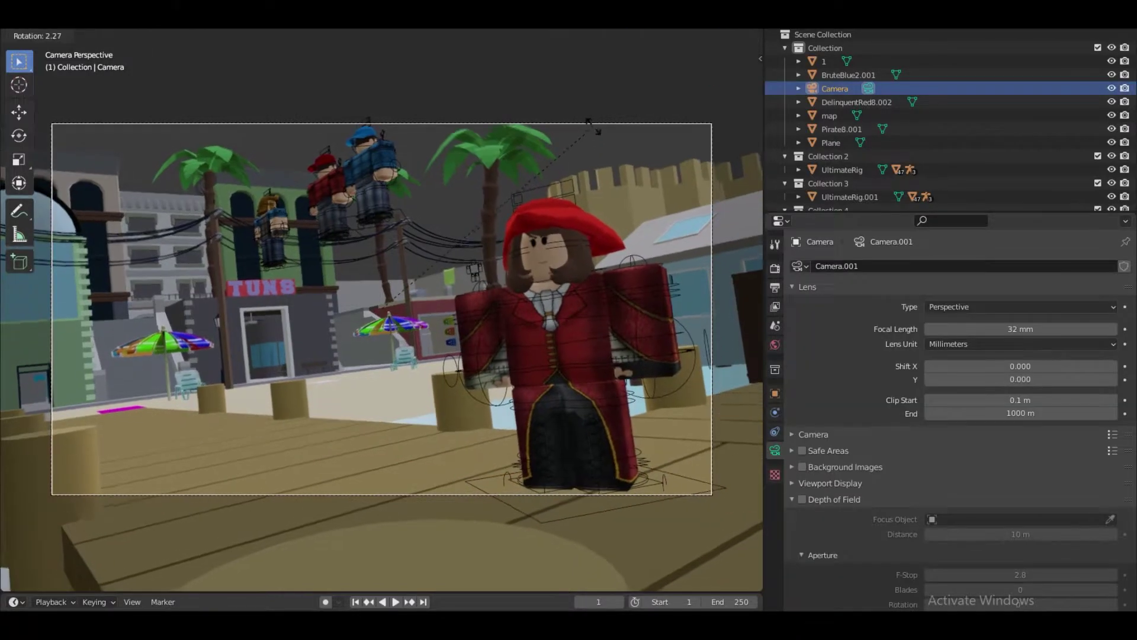
{"action": "left_click", "coordinate": [607, 172]}
{"action": "key", "text": "g"}
{"action": "key", "text": "z"}
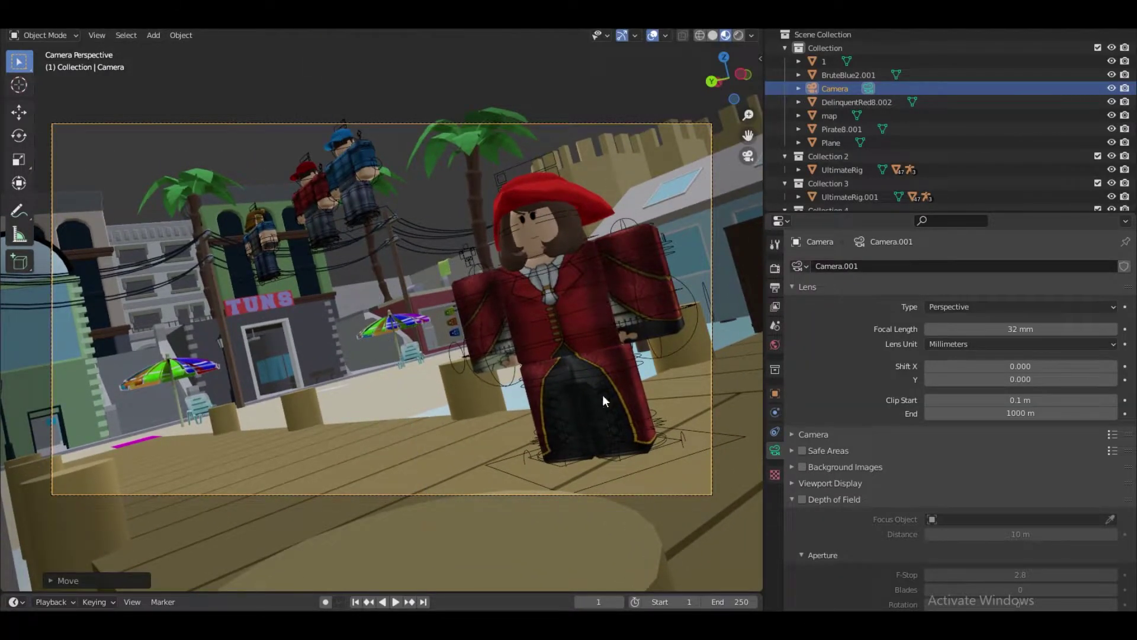
{"action": "left_click", "coordinate": [659, 464]}
{"action": "left_click", "coordinate": [302, 122]}
{"action": "key", "text": "g"}
{"action": "key", "text": "z"}
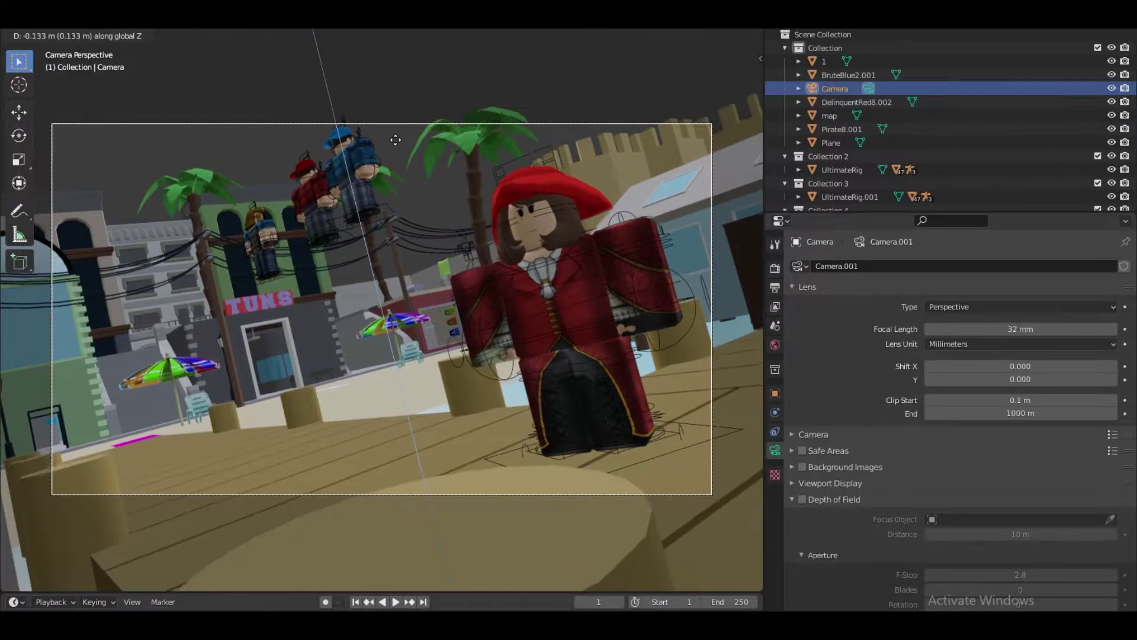
{"action": "right_click", "coordinate": [620, 216]}
Open the map mesh for editing in face select mode near the pier post beside the camera
{"action": "middle_click_drag", "start_coordinate": [619, 216], "coordinate": [533, 296]}
{"action": "mouse_move", "coordinate": [382, 309]}
{"action": "middle_mouse_down"}
{"action": "mouse_move", "coordinate": [431, 298]}
{"action": "mouse_move", "coordinate": [383, 308]}
{"action": "middle_mouse_up"}
{"action": "left_click", "coordinate": [430, 298]}
{"action": "key", "text": "Tab"}
{"action": "left_click", "coordinate": [117, 35]}
Select all faces of the pier post beside the camera, delete them and return to Object Mode
{"action": "left_click", "coordinate": [438, 447]}
{"action": "scroll", "coordinate": [438, 447], "scroll_direction": "up", "scroll_amount": 4}
{"action": "middle_click_drag", "start_coordinate": [382, 308], "coordinate": [388, 309]}
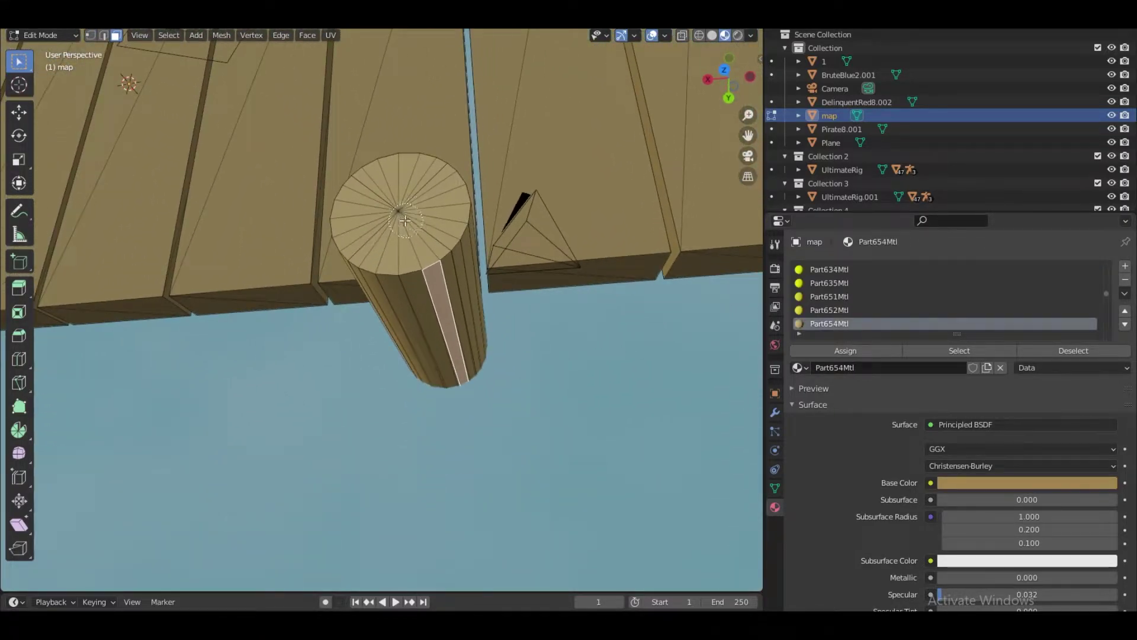
{"action": "middle_click_drag", "start_coordinate": [402, 215], "coordinate": [399, 335]}
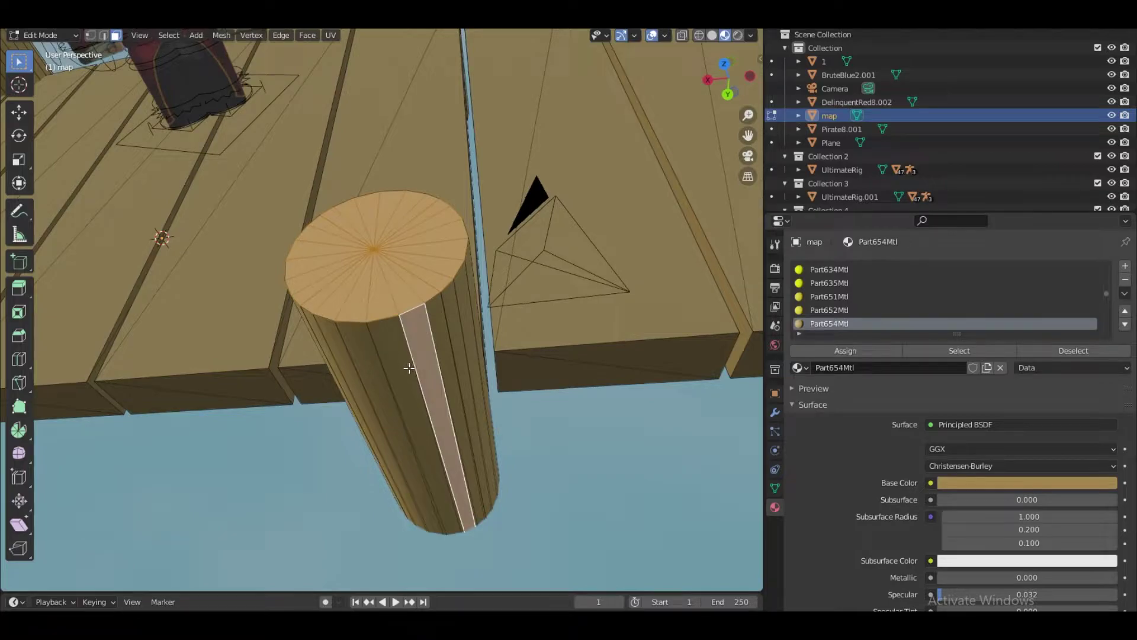
{"action": "key", "text": "ctrl+l"}
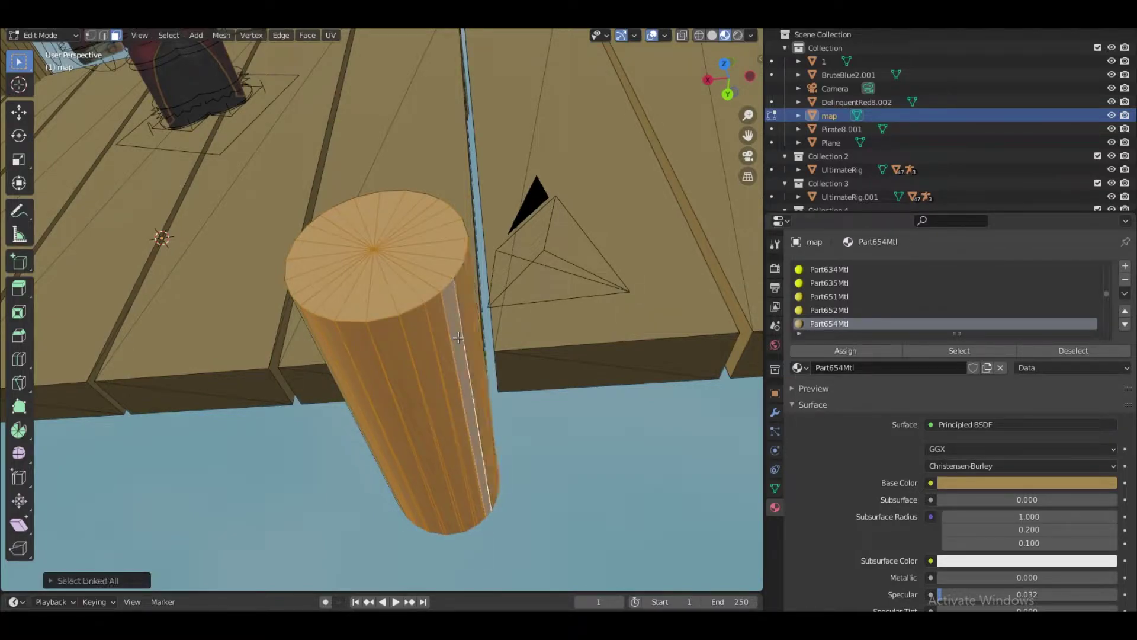
{"action": "middle_click_drag", "start_coordinate": [382, 308], "coordinate": [344, 313]}
{"action": "key", "text": "c"}
{"action": "key", "text": "c"}
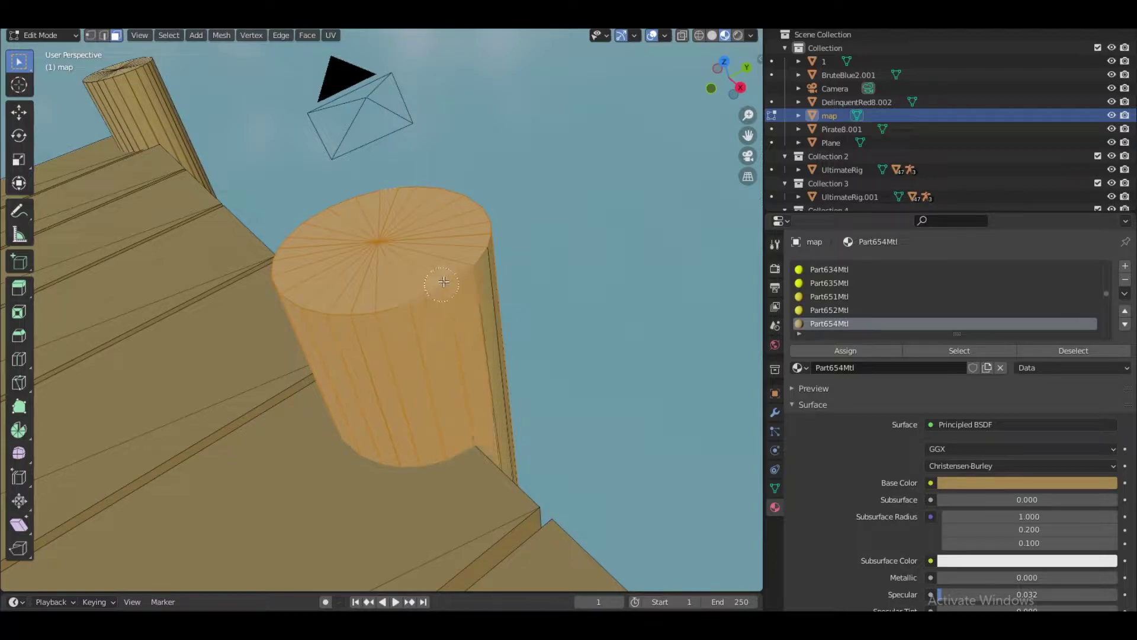
{"action": "key", "text": "Escape"}
{"action": "middle_click_drag", "start_coordinate": [461, 271], "coordinate": [381, 311]}
{"action": "key", "text": "g"}
{"action": "key", "text": "Escape"}
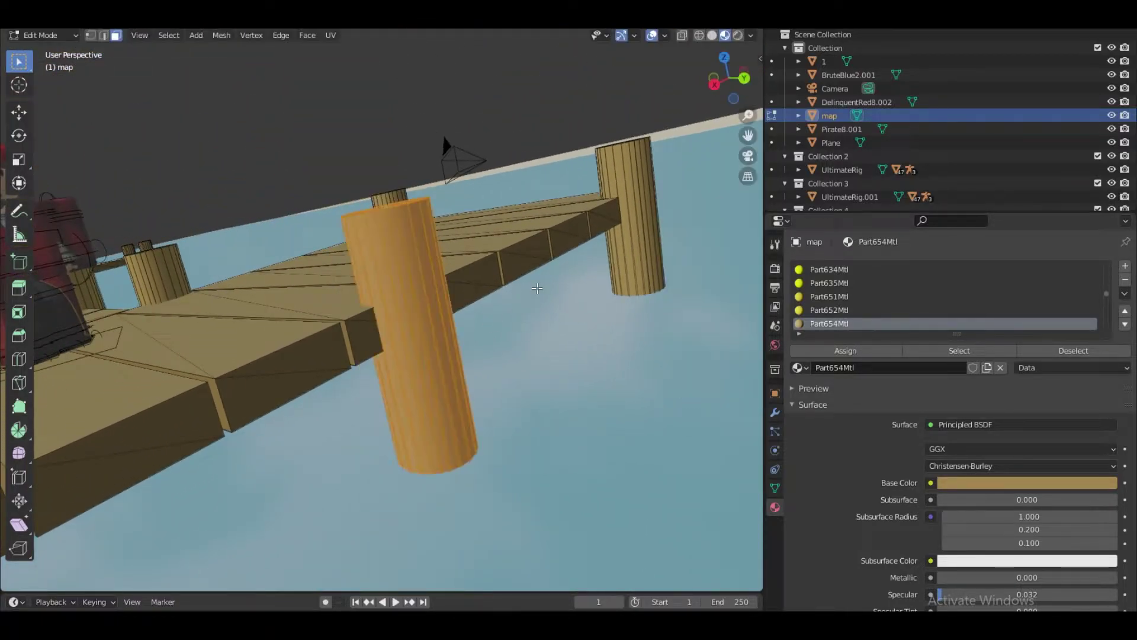
{"action": "key", "text": "x"}
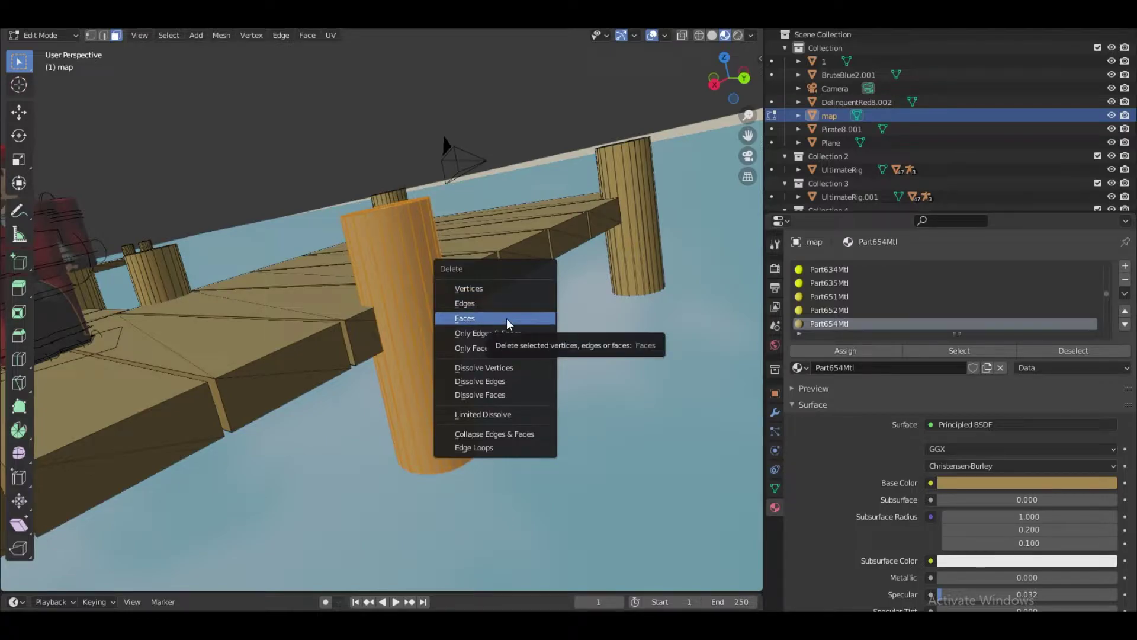
{"action": "left_click", "coordinate": [507, 320]}
{"action": "key", "text": "Tab"}
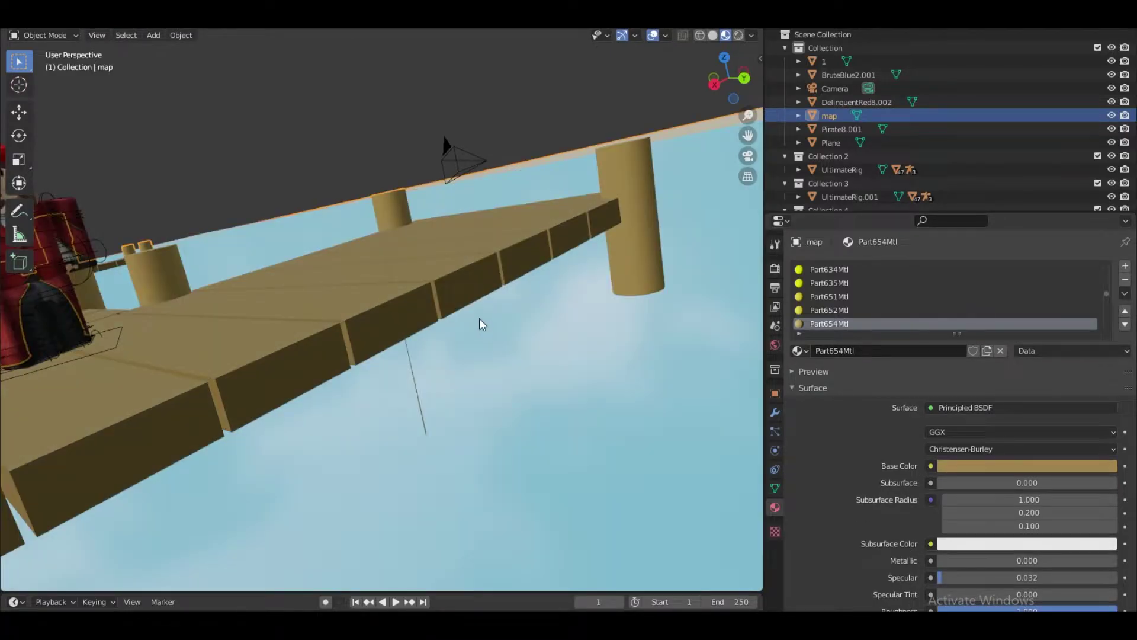